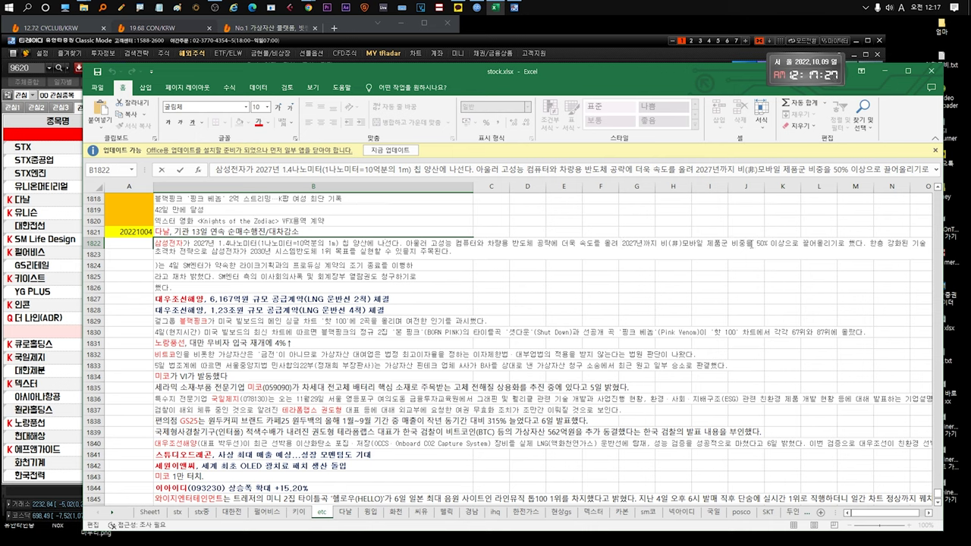
- Review the Samsung Electronics chip news in B1822 and the SM Entertainment activist fund story in B1823:B1826
left_click_drag(654, 243, 749, 244)
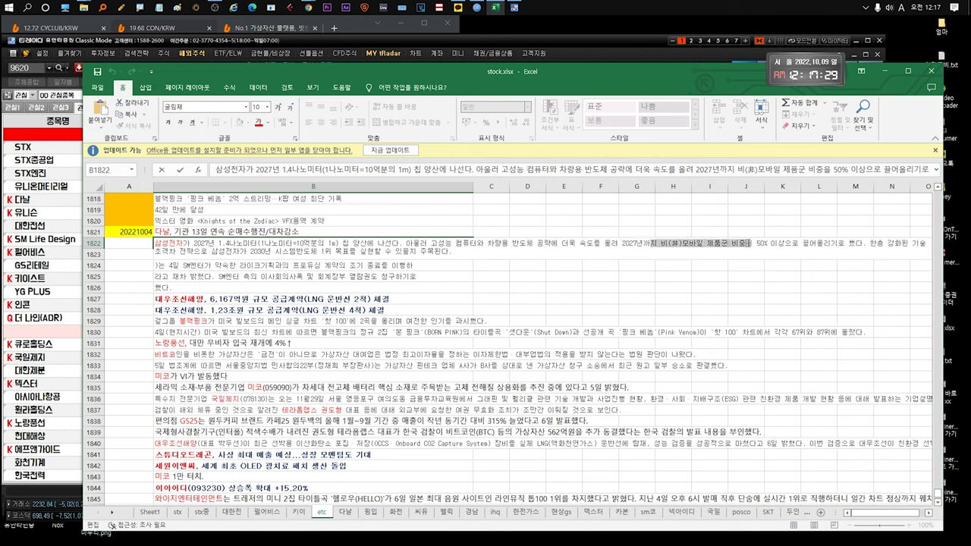
left_click(312, 266)
left_click(283, 256)
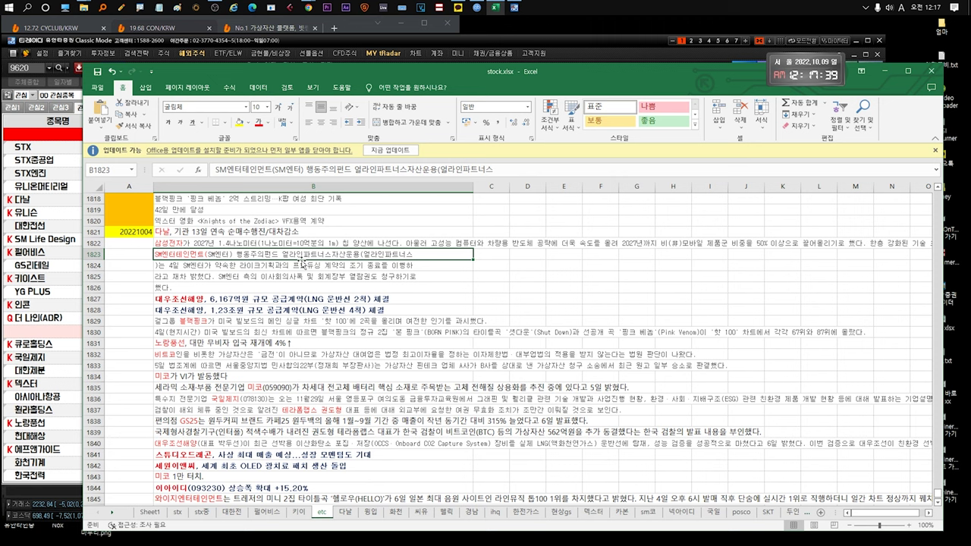
left_click(340, 268)
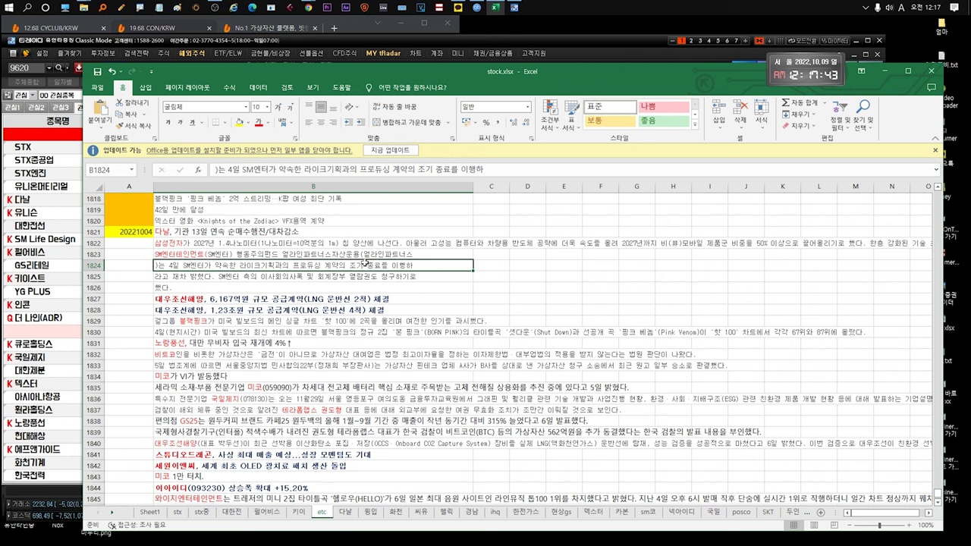
key("Down")
key("Down")
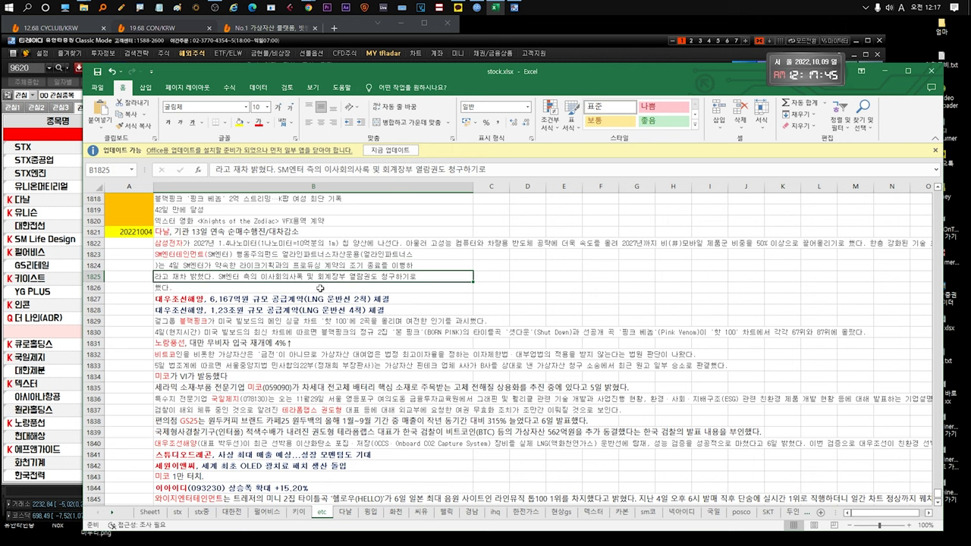
left_click(329, 267)
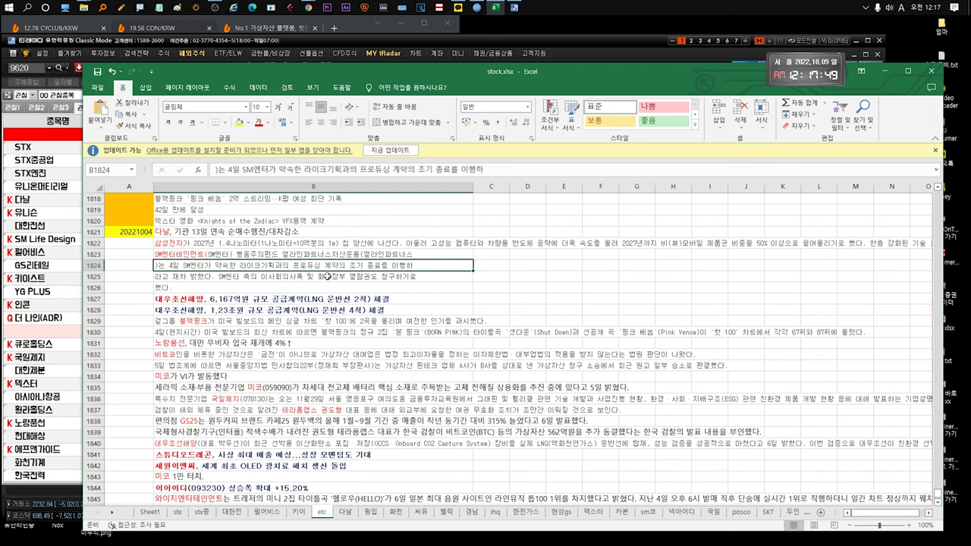
left_click(326, 278)
left_click(264, 288)
left_click(276, 279)
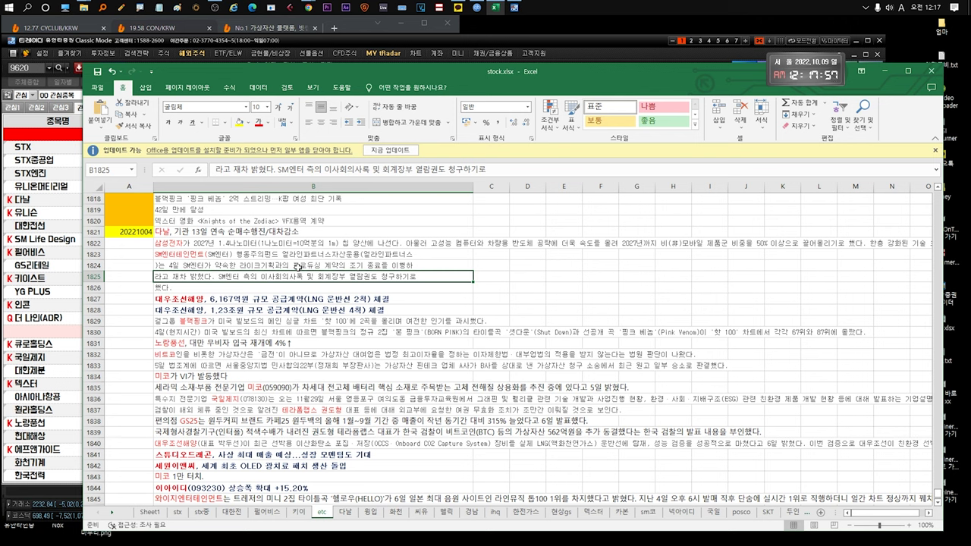
left_click(297, 266)
left_click(296, 279)
left_click(294, 288)
left_click_drag(298, 267, 298, 287)
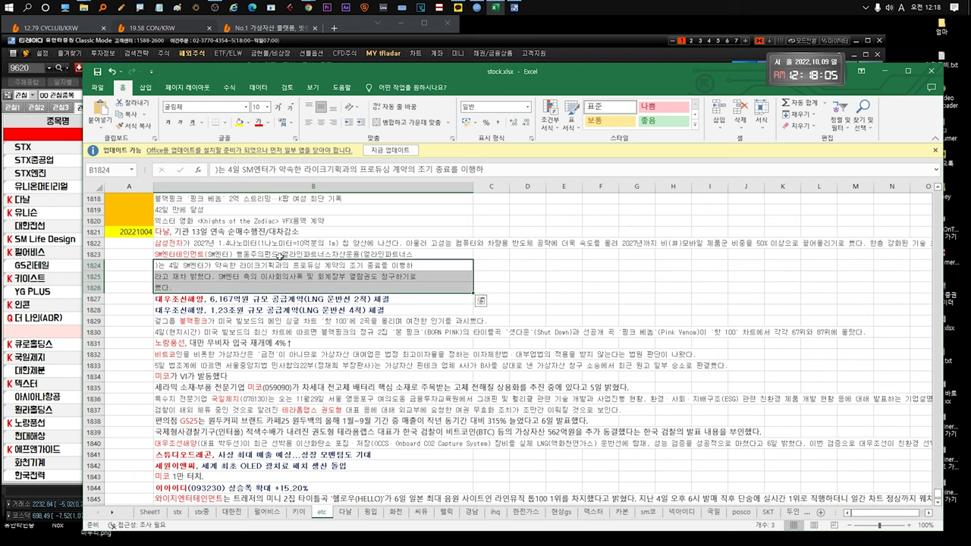
left_click_drag(280, 256, 275, 285)
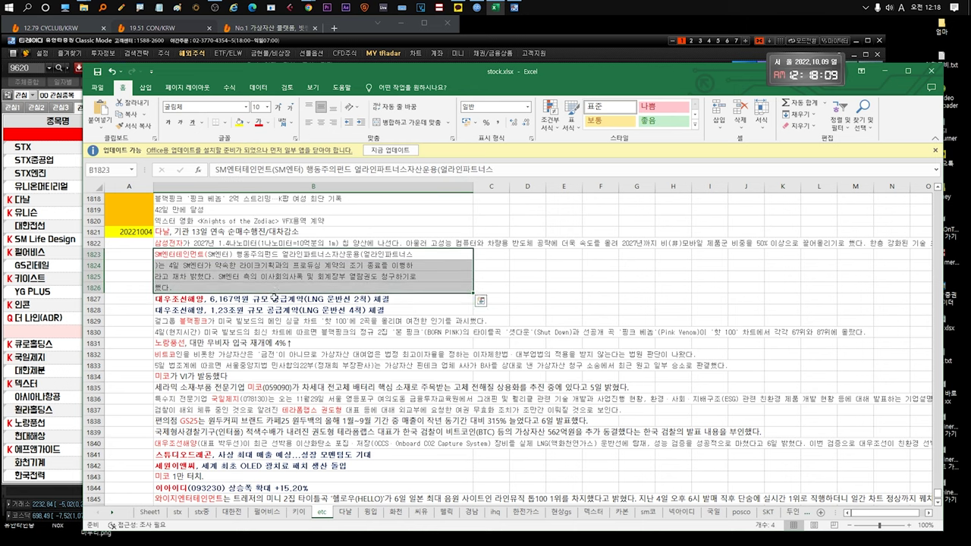
- Review the Daewoo Shipbuilding LNG carrier contracts in B1827:B1828 and the Blackpink Billboard chart entries in B1829:B1830
left_click_drag(275, 301, 278, 310)
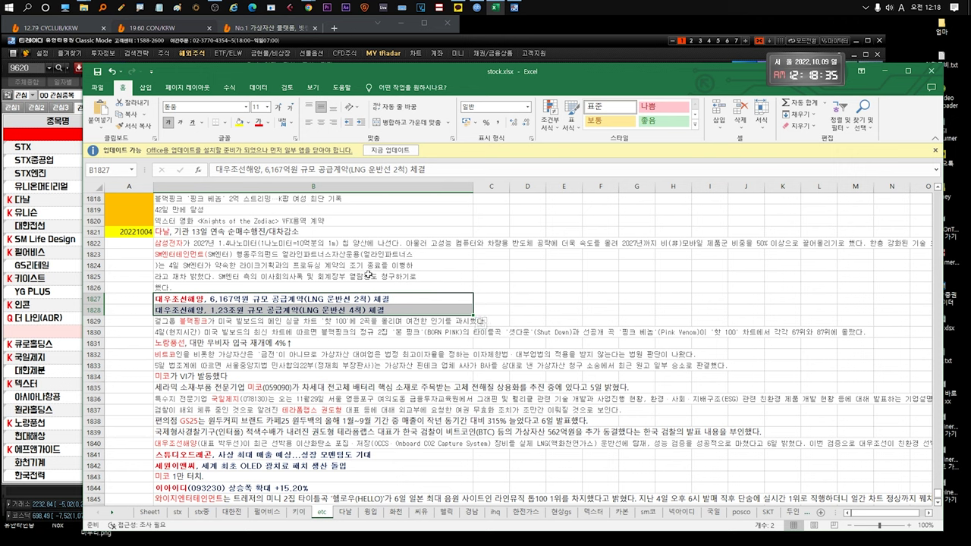
left_click(286, 322)
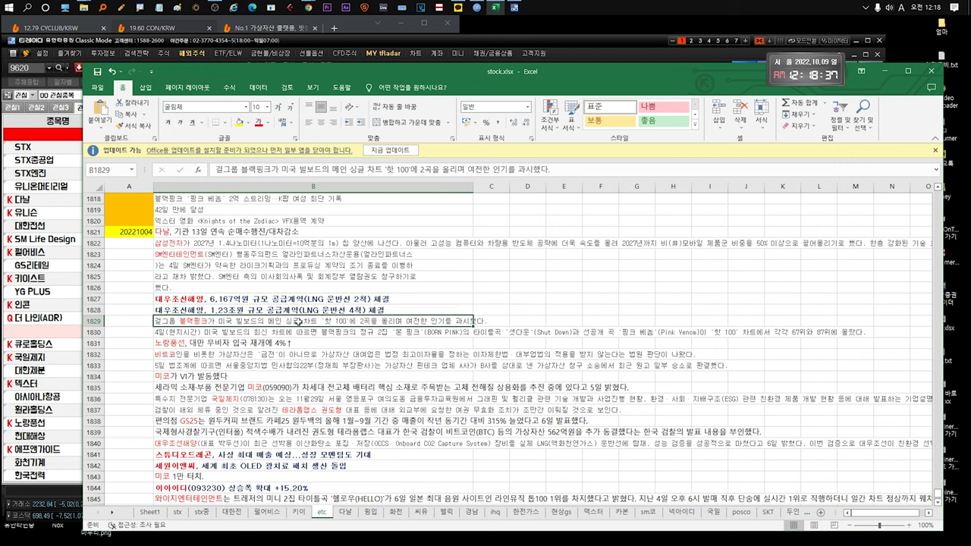
double_click(281, 322)
left_click_drag(280, 322, 450, 321)
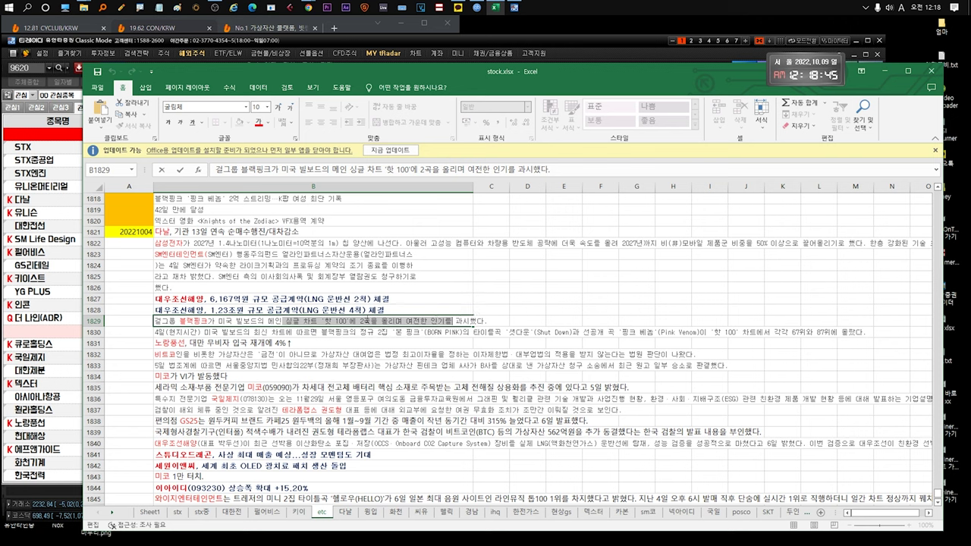
left_click(318, 325)
left_click_drag(319, 323, 376, 323)
left_click(422, 322)
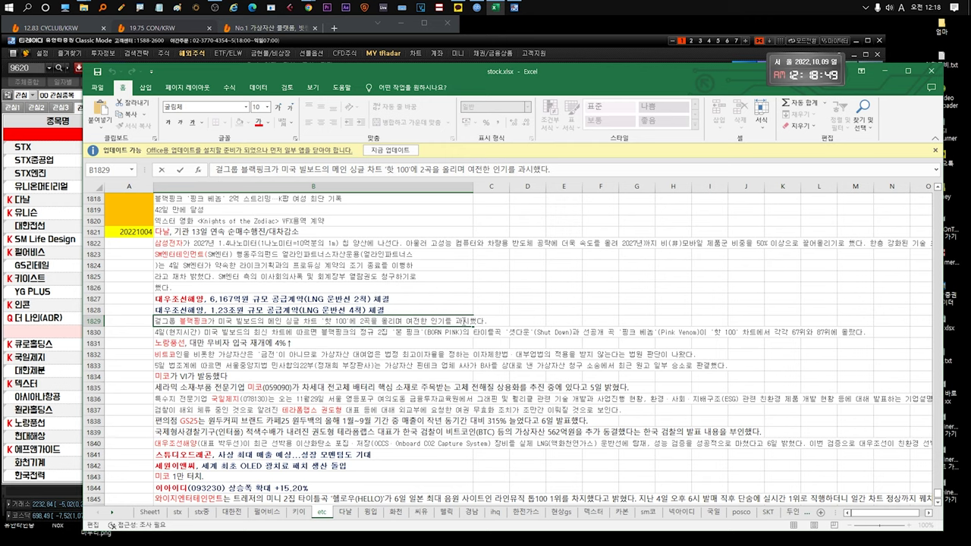
left_click_drag(463, 321, 210, 321)
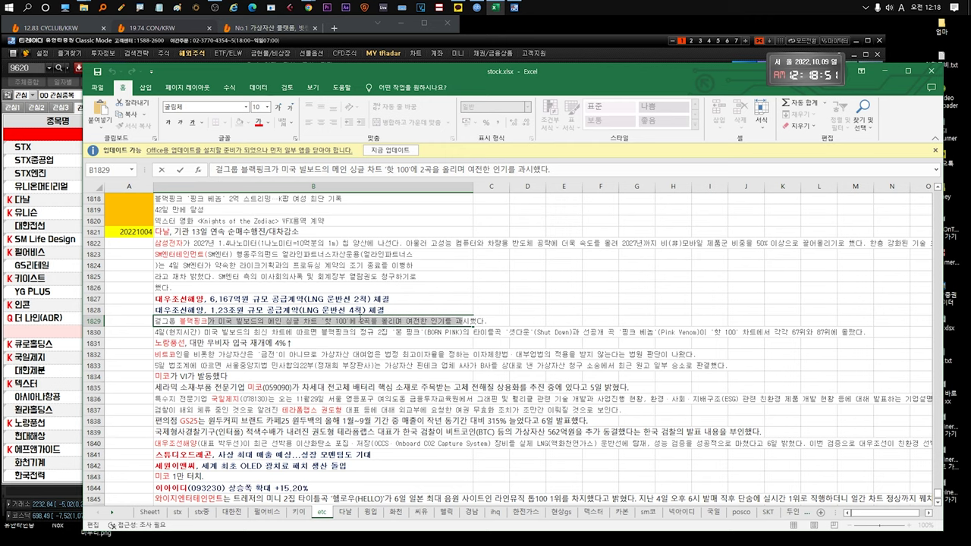
scroll(359, 320, "down", 1)
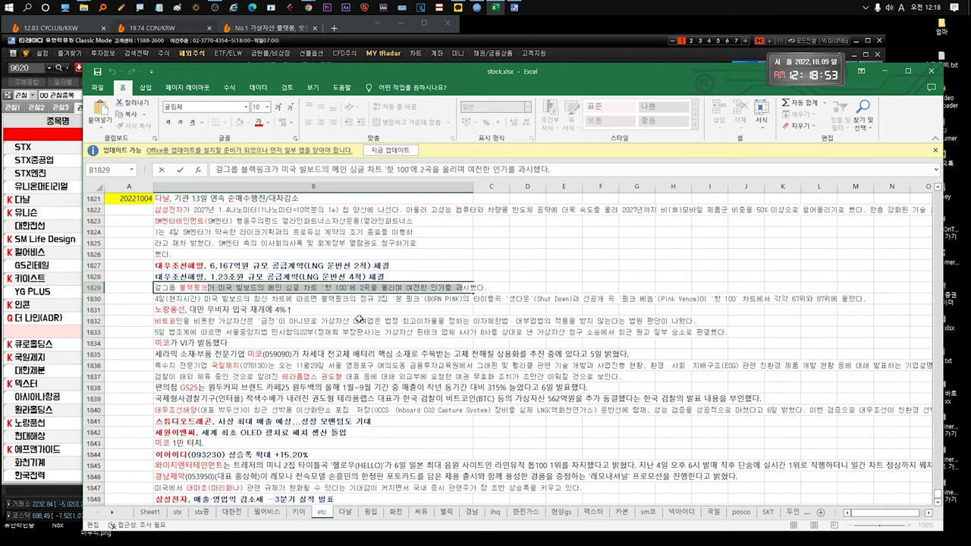
left_click(273, 289)
left_click_drag(260, 287, 491, 289)
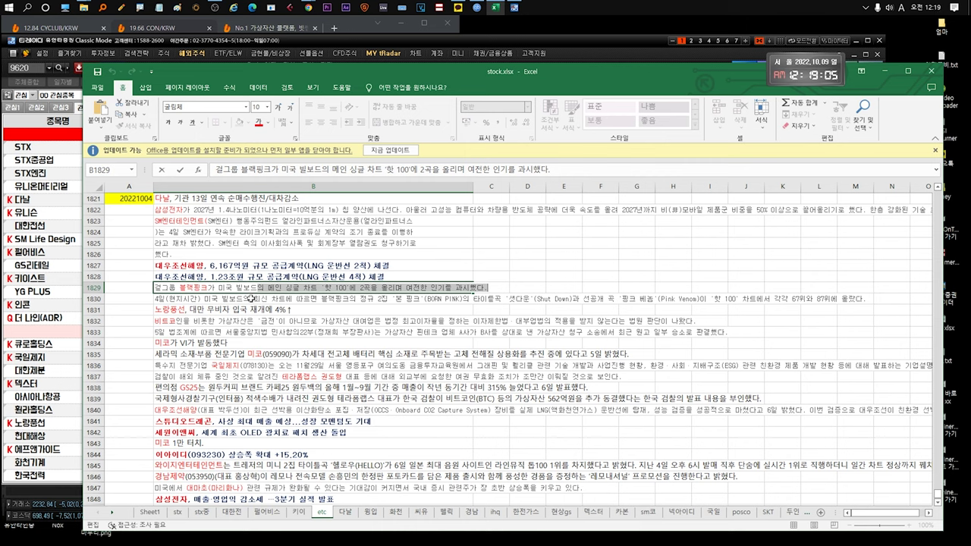
left_click(250, 299)
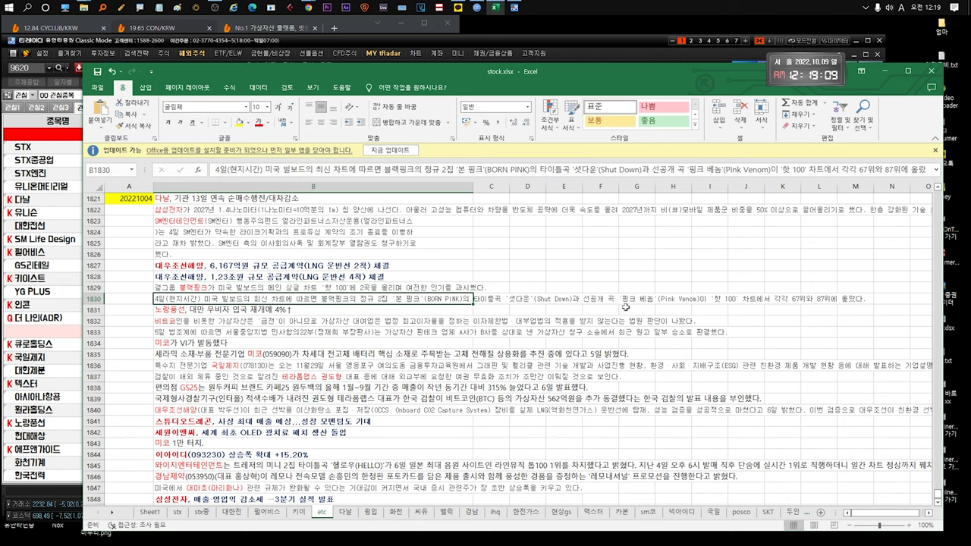
key("Right")
- Read the 노랑풍선 travel stock entry in B1831 and the court ruling on Bitcoin lending in B1832:B1833
left_click(210, 308)
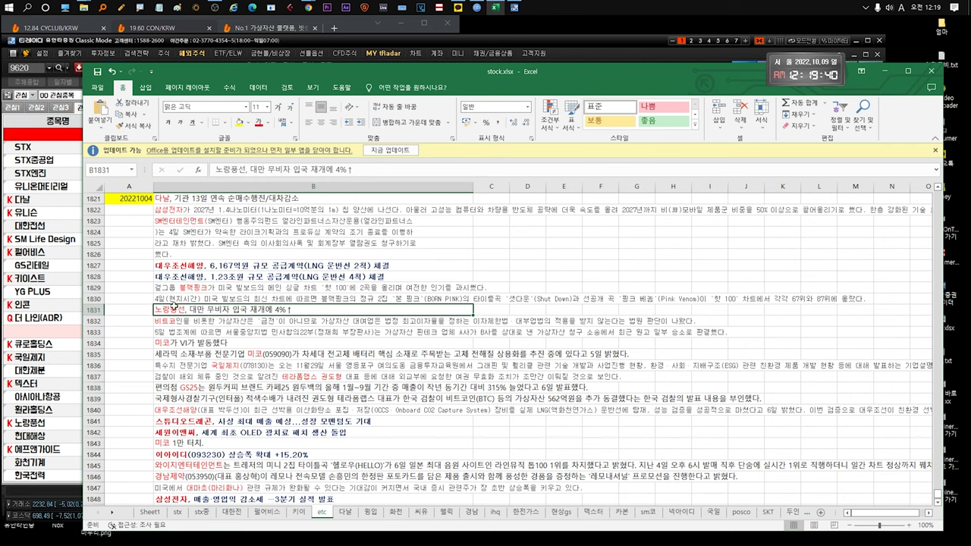
key("Down")
left_click(219, 311)
left_click(184, 323)
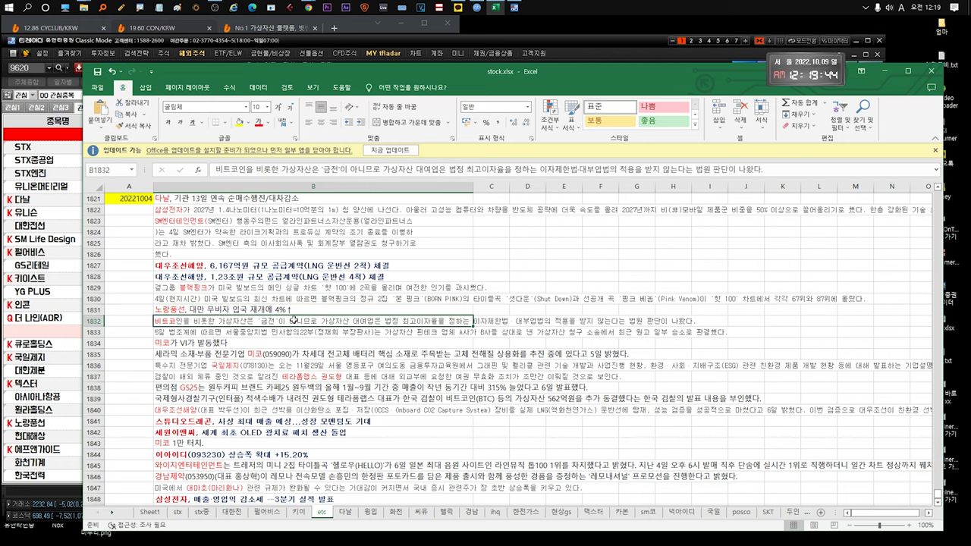
double_click(253, 320)
left_click_drag(253, 320, 658, 320)
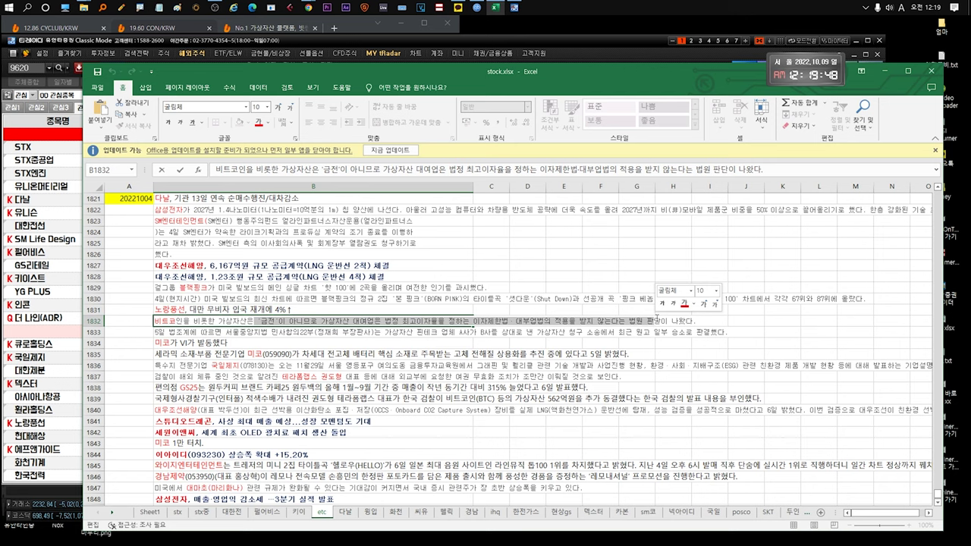
left_click(462, 334)
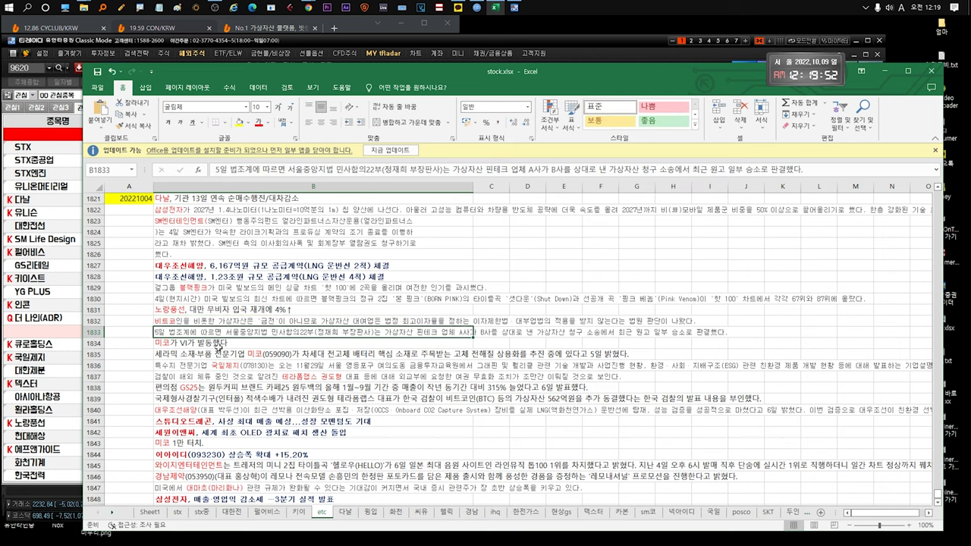
- Examine the two 미코 entries in B1834:B1835, highlighting the passage about next-generation all-solid-state batteries
left_click(207, 343)
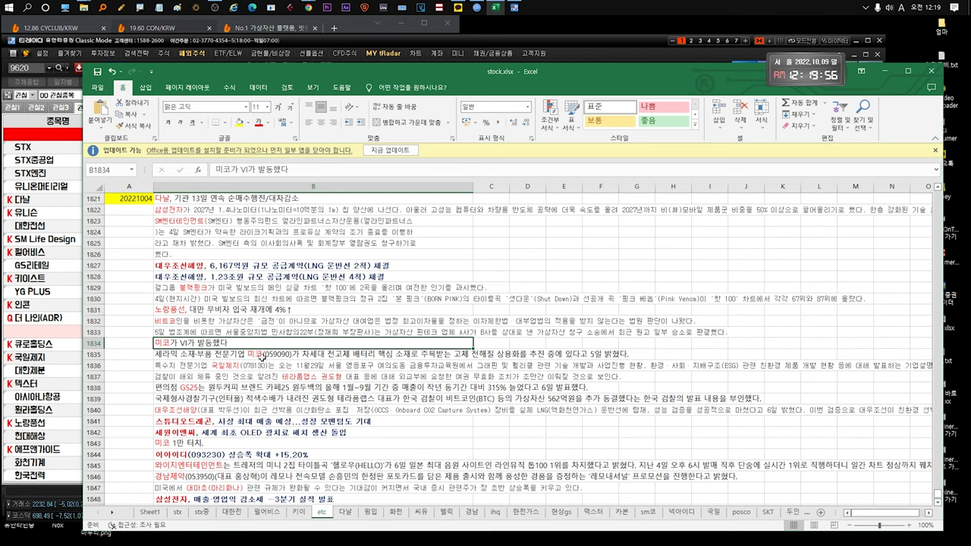
left_click(259, 355)
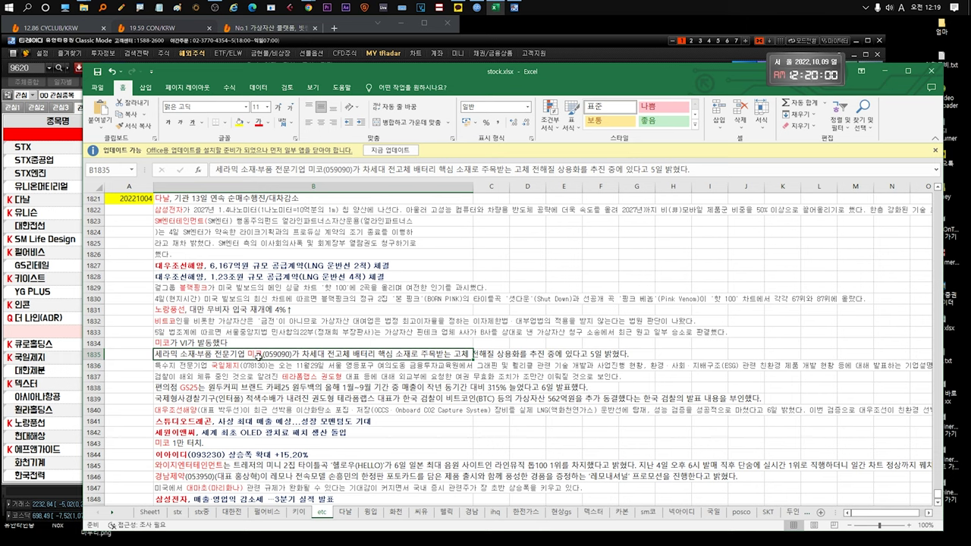
double_click(259, 356)
left_click_drag(431, 354, 157, 353)
left_click(160, 354)
left_click_drag(235, 354, 383, 354)
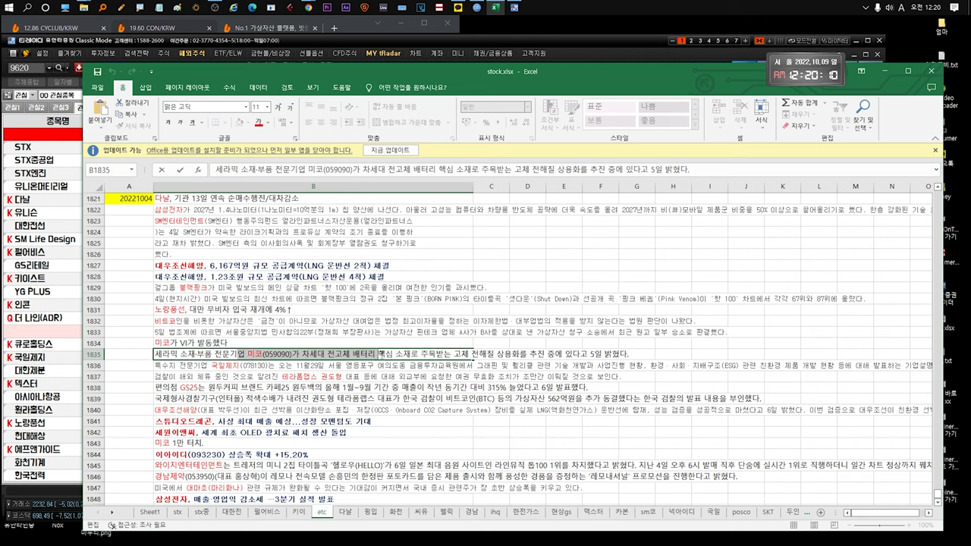
key("Escape")
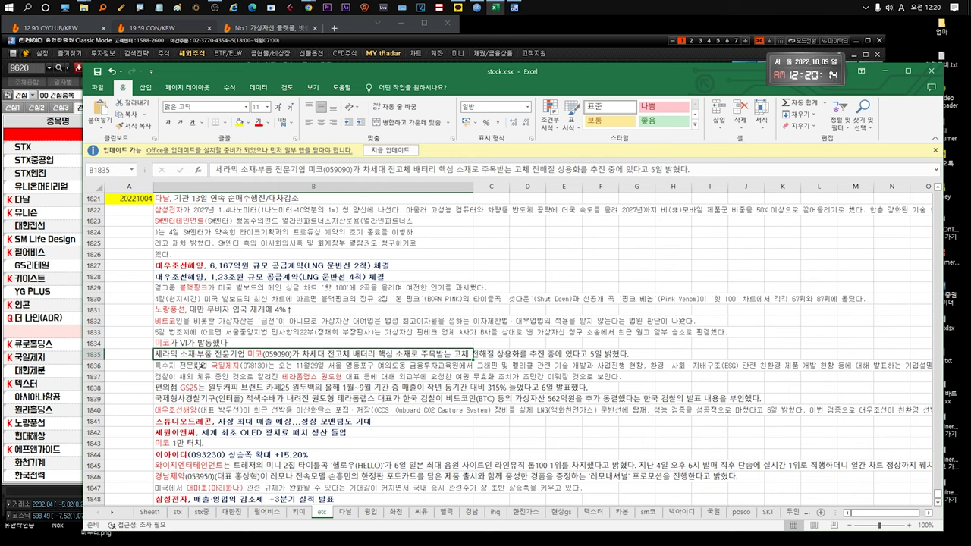
left_click(174, 344)
left_click(188, 353)
- Open the 국일제지 investor briefing entry in B1836 and read its full text, leaving the content as it is
left_click(221, 365)
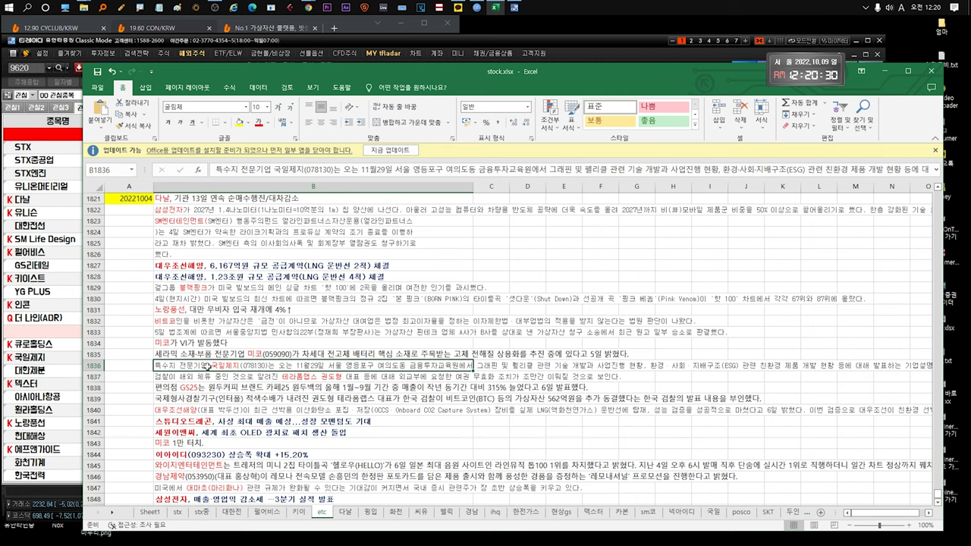
double_click(209, 365)
left_click_drag(209, 365, 476, 367)
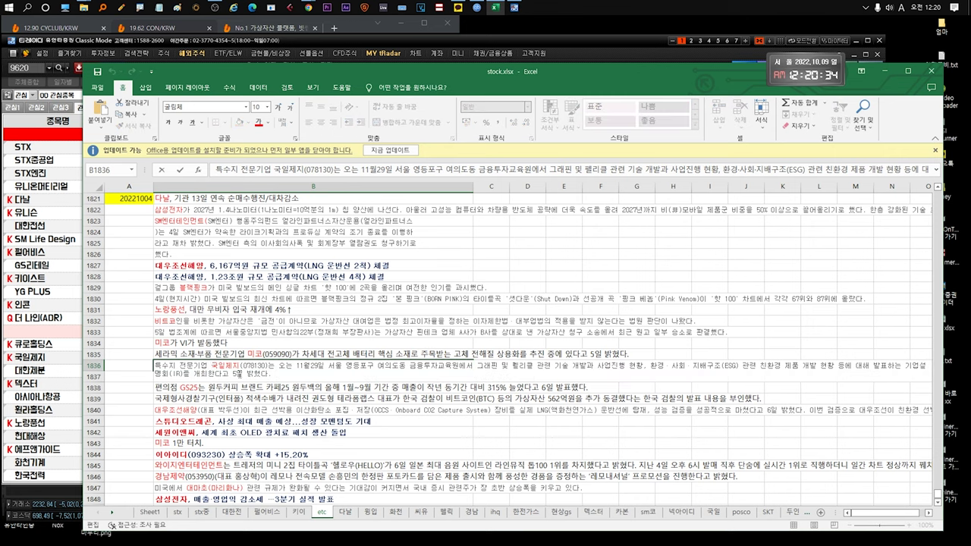
left_click_drag(179, 365, 271, 374)
key("Return")
type("검찰이 해외 체류 중인 것으로 알려진 테라폼랩스 권도형 대표 등에 대해 외교부에 요청한 여권 무효화 조치가 조만간 이뤄질 것으로 보인다.")
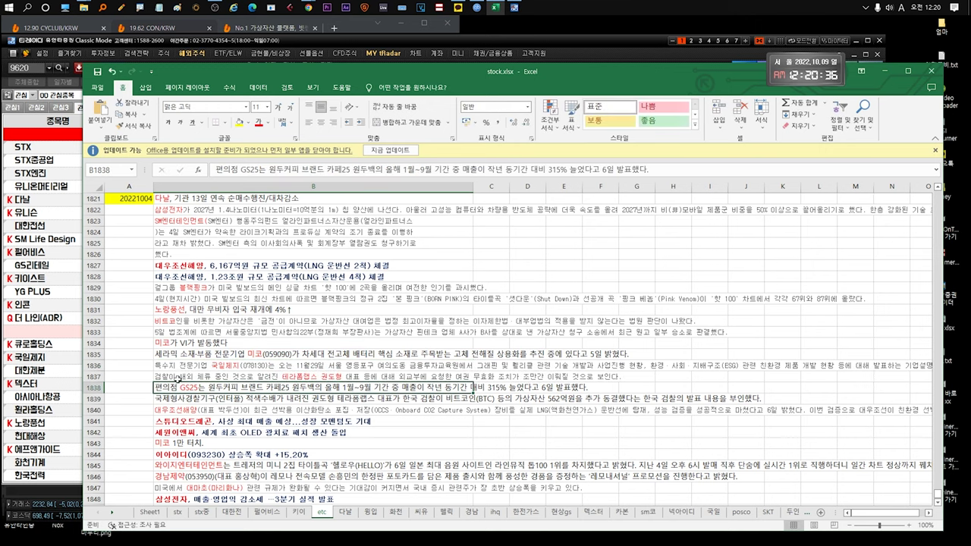
left_click(173, 367)
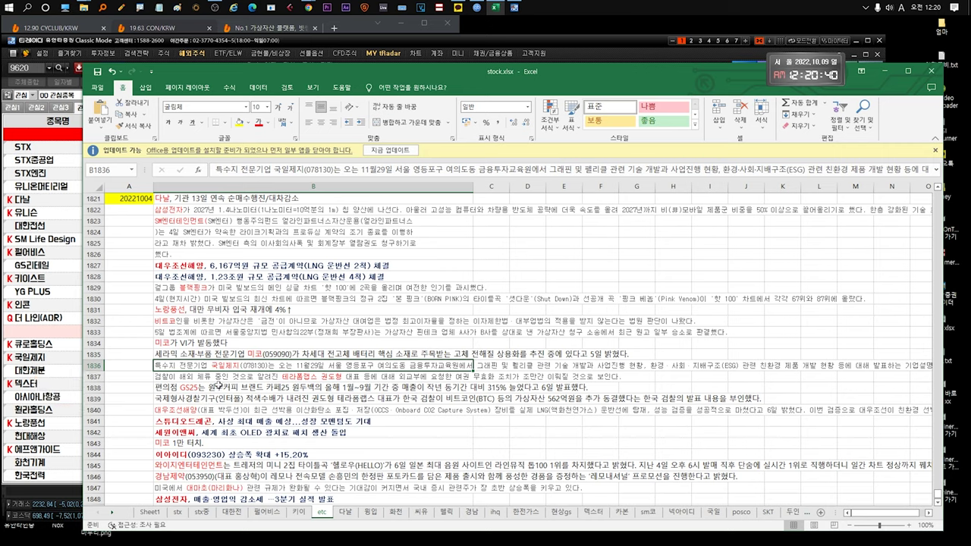
scroll(218, 387, "down", 1)
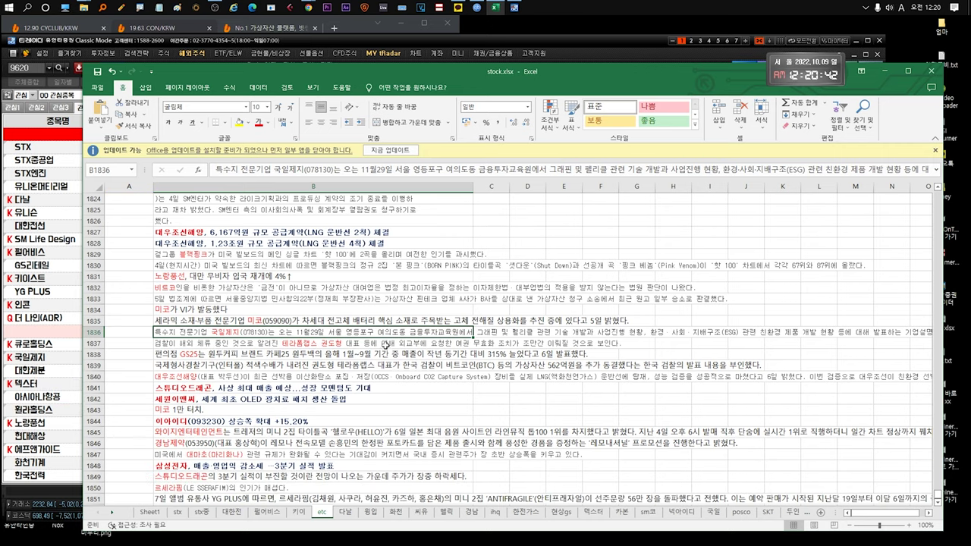
- Read the entry in B1837 about the Terraform Labs CEO's passport invalidation, highlighting its middle passage
left_click(385, 346)
scroll(386, 342, "down", 1)
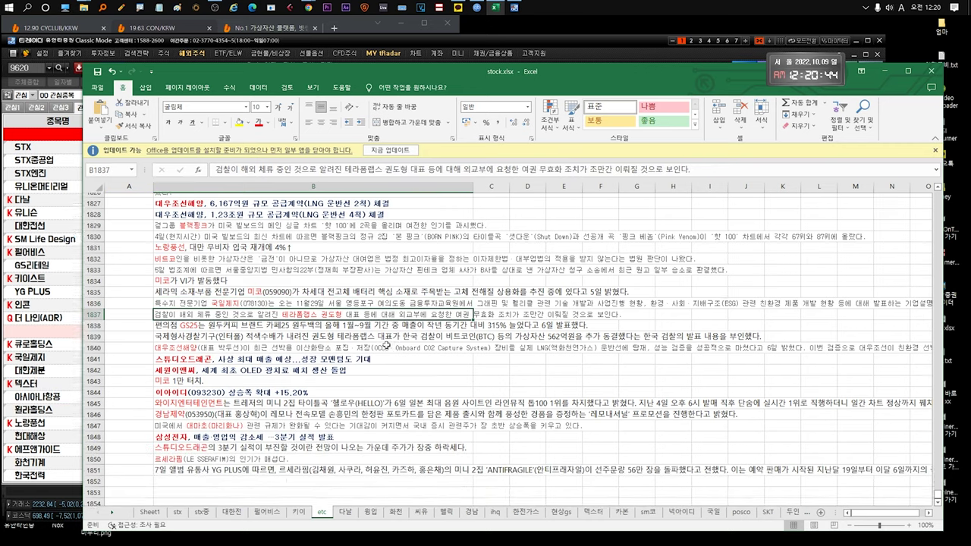
double_click(238, 309)
left_click_drag(238, 310, 448, 309)
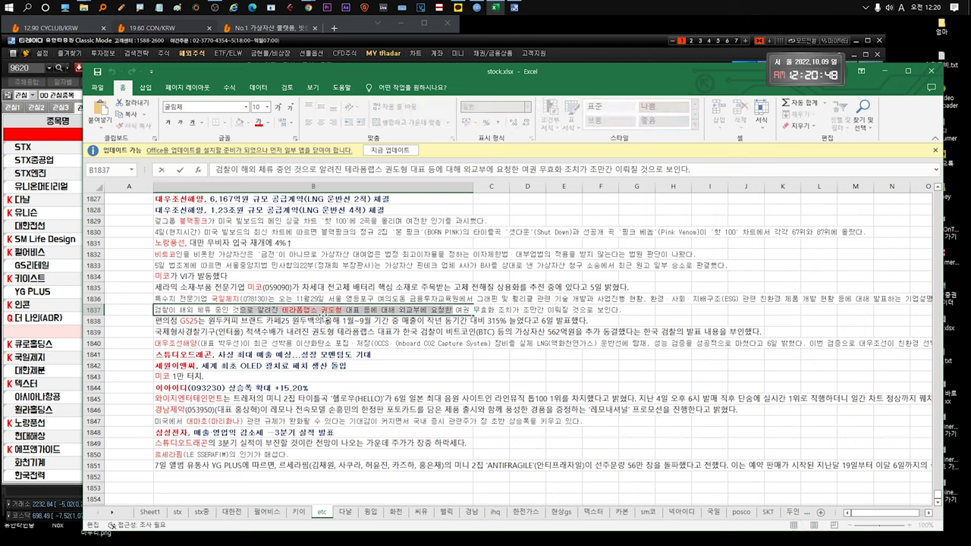
- Read the GS25 coffee sales entry in B1838 and highlight passages of the Interpol and Bitcoin freeze story in B1839
left_click(323, 320)
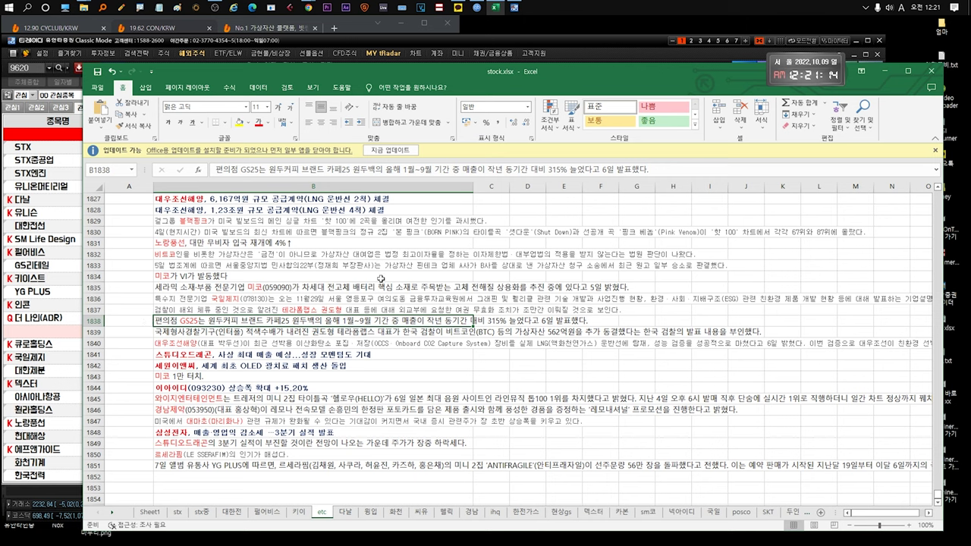
left_click(316, 331)
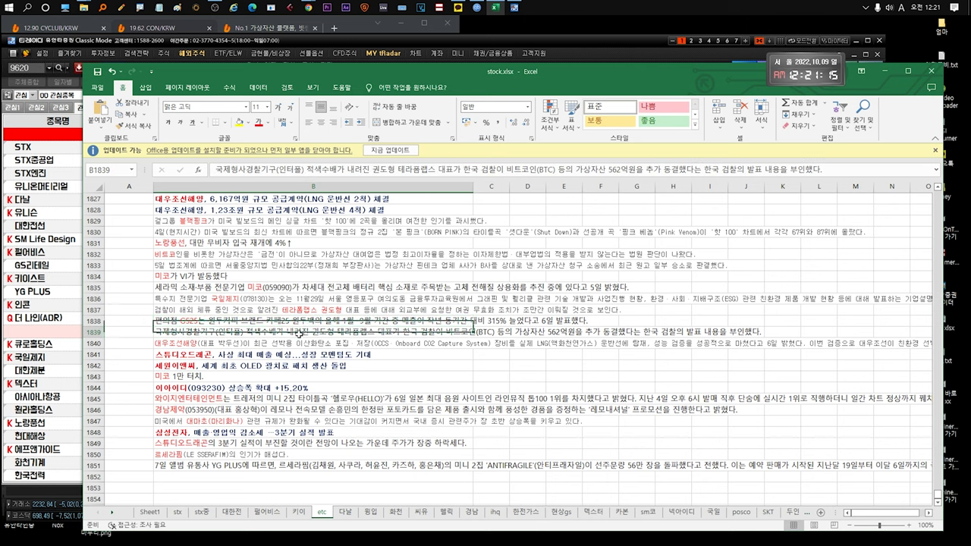
double_click(446, 331)
left_click_drag(445, 331, 799, 332)
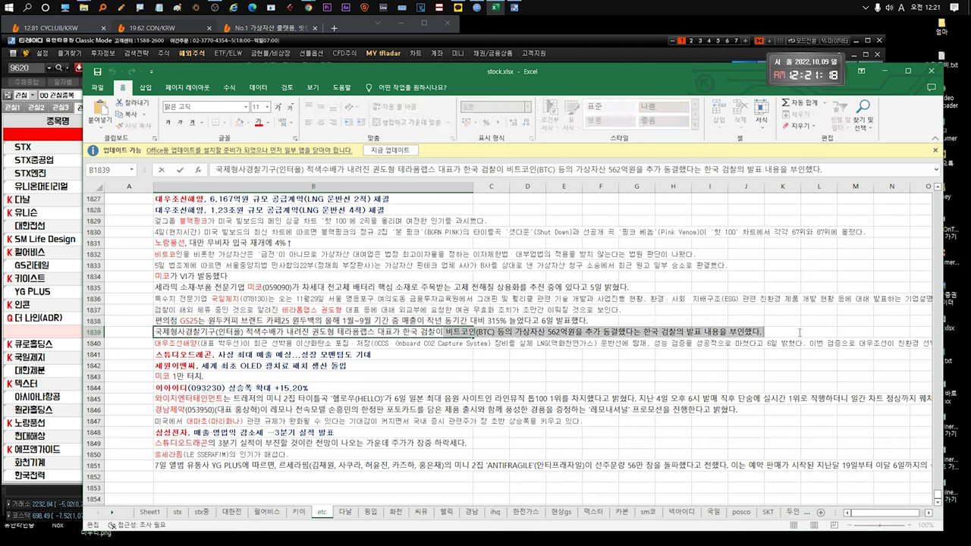
left_click_drag(352, 332, 261, 332)
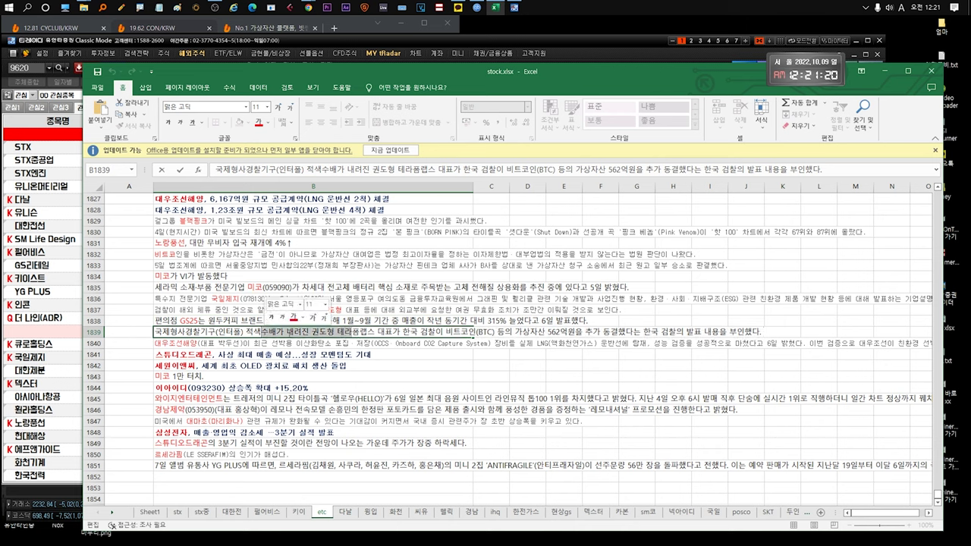
- Highlight the prosecution and red-notice passages while reading the Bitcoin asset freeze entry in B1839
left_click_drag(402, 332, 474, 333)
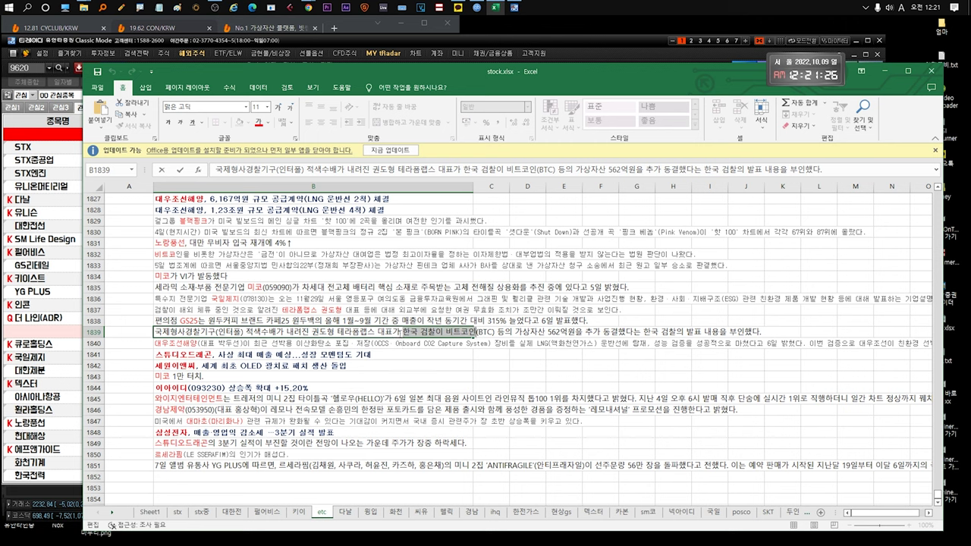
left_click(401, 331)
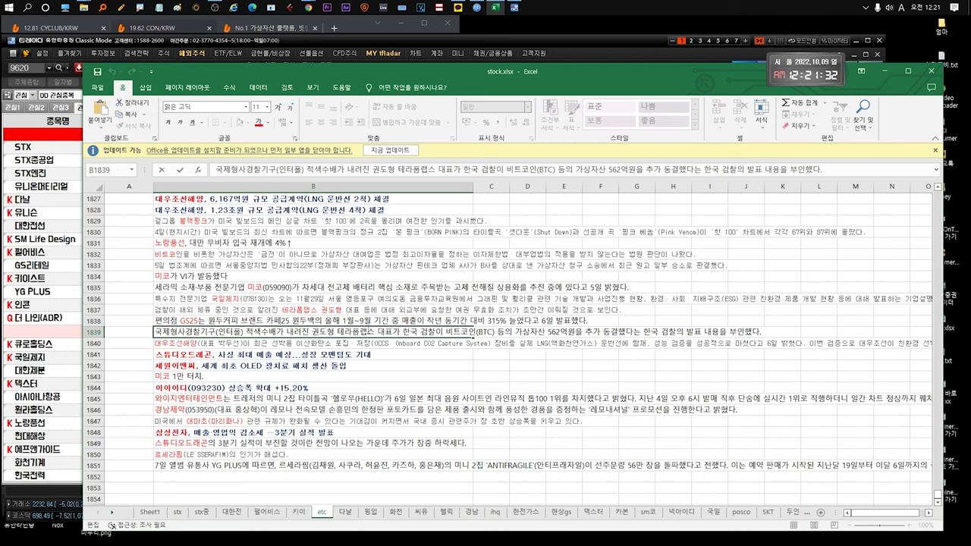
left_click_drag(320, 332, 245, 334)
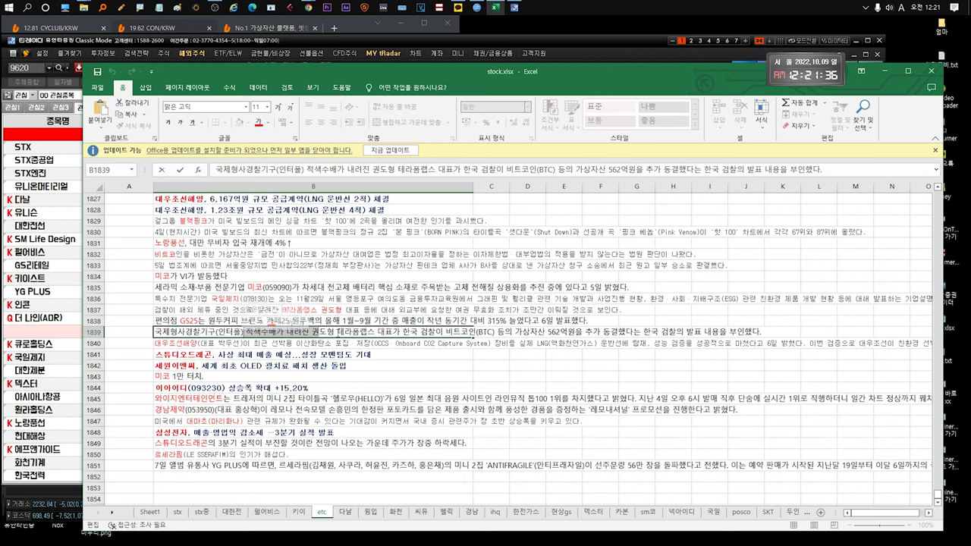
left_click(343, 331)
- Read the 대우조선해양 CO2 capture entry in B1840, highlighting the passage on the completed performance verification
left_click(235, 343)
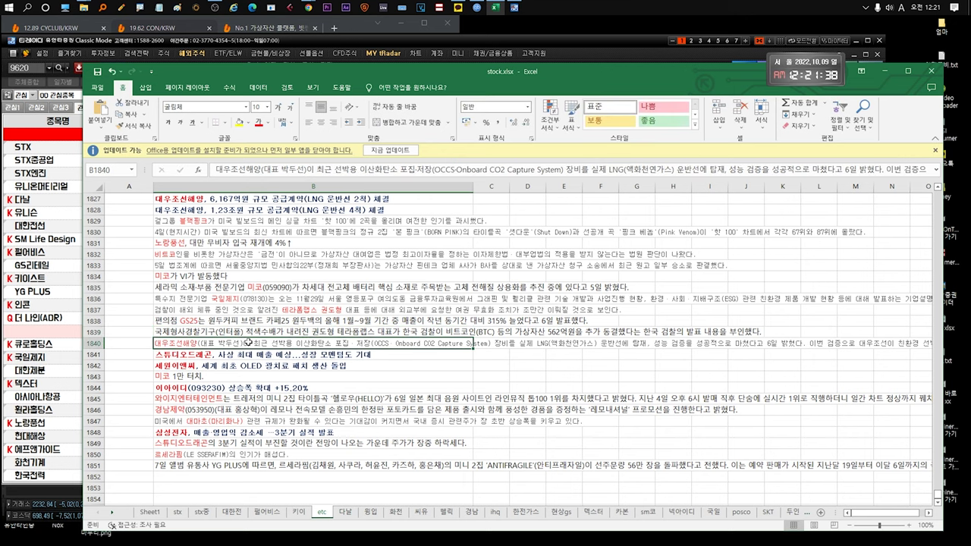
double_click(232, 343)
left_click_drag(317, 344, 756, 344)
left_click_drag(650, 343, 756, 344)
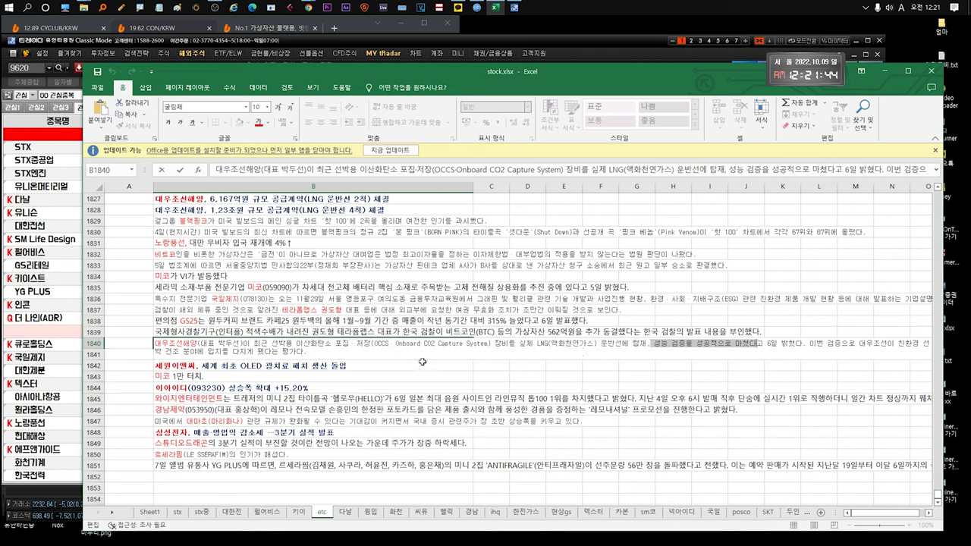
key("Return")
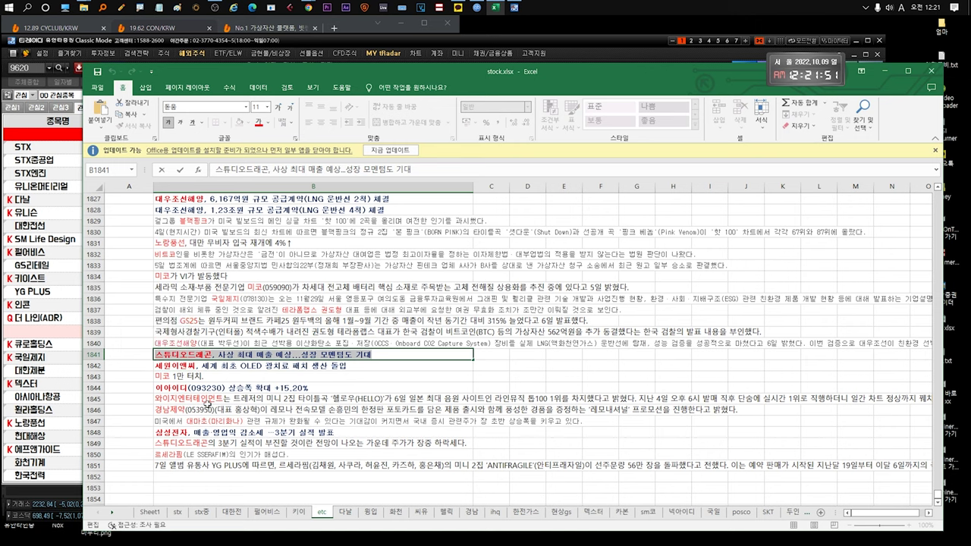
- Compare the 스튜디오드래곤 headline in B1841 with its third-quarter earnings entry in B1849, highlighting the word 전망
left_click(245, 446)
left_click_drag(331, 445, 155, 446)
left_click(268, 356)
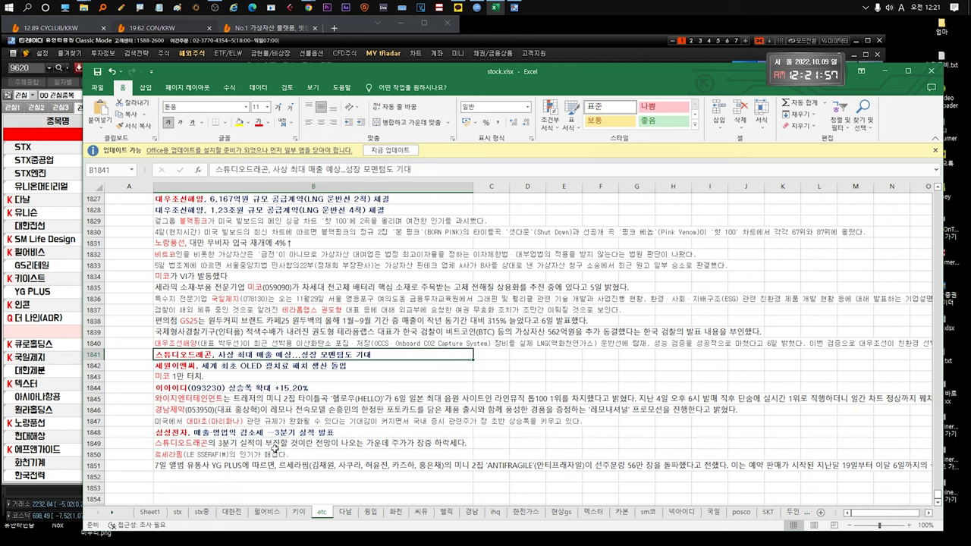
left_click(276, 446)
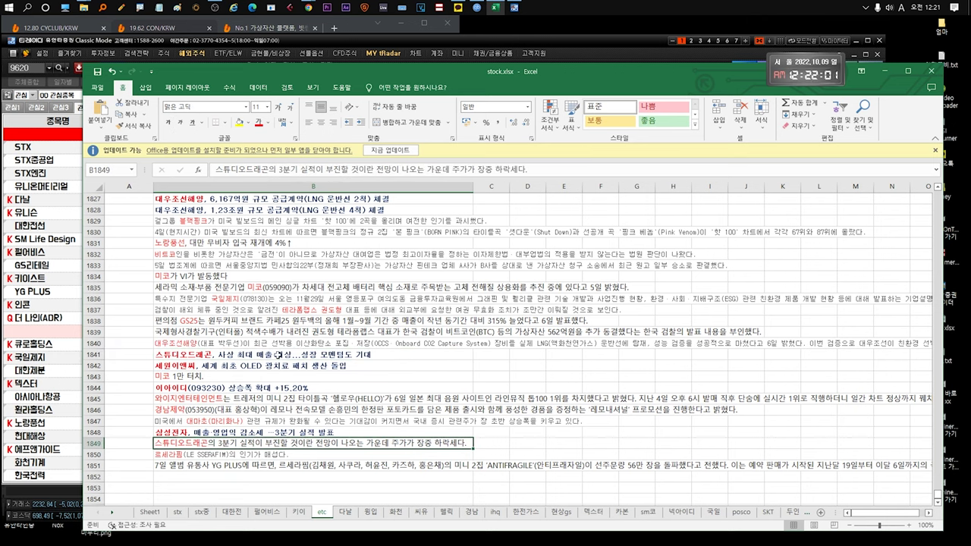
left_click(277, 355)
left_click(250, 443)
double_click(291, 442)
left_click_drag(316, 443, 331, 442)
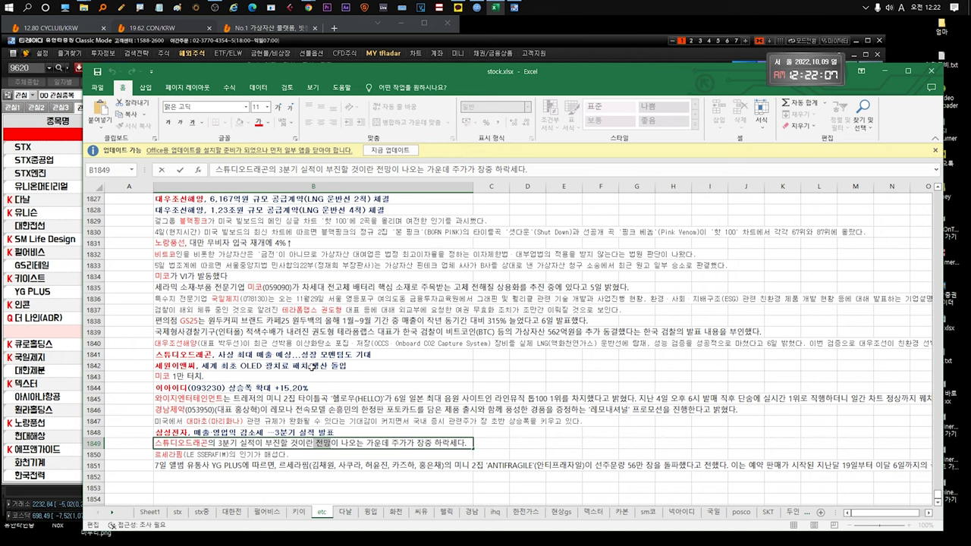
- Review the 세원이앤씨, 미코, 이아이디 and 와이지엔터테인먼트 entries in B1842:B1845 one cell at a time
left_click(311, 366)
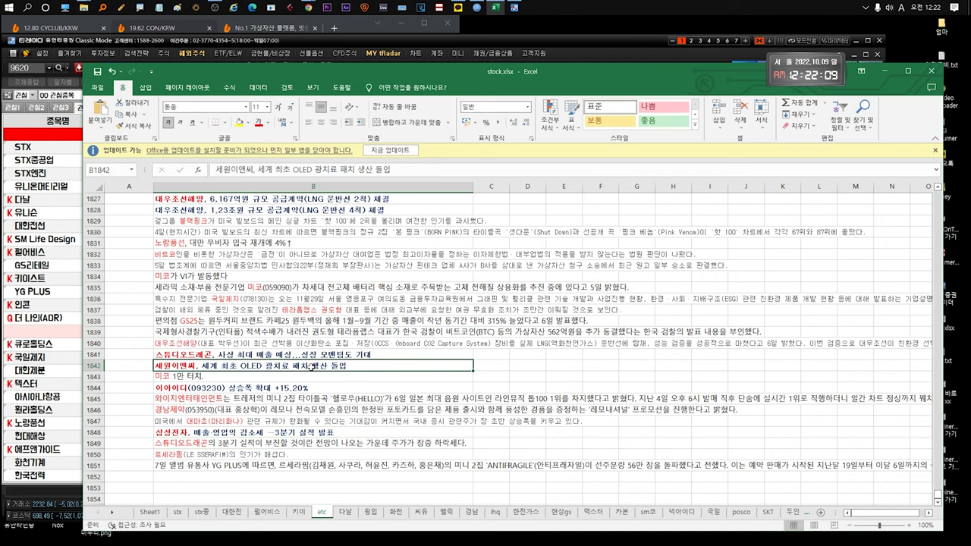
left_click(245, 374)
left_click(245, 366)
left_click(203, 375)
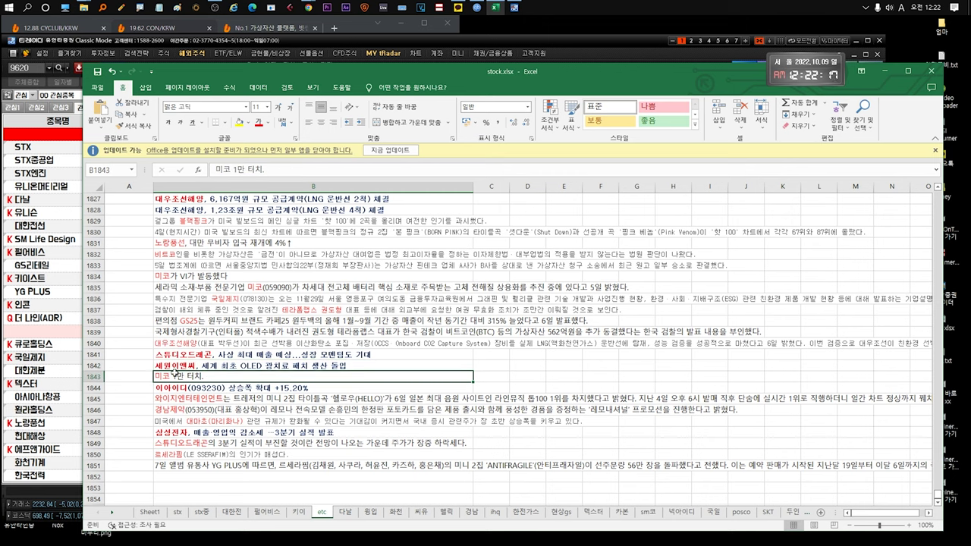
left_click(250, 388)
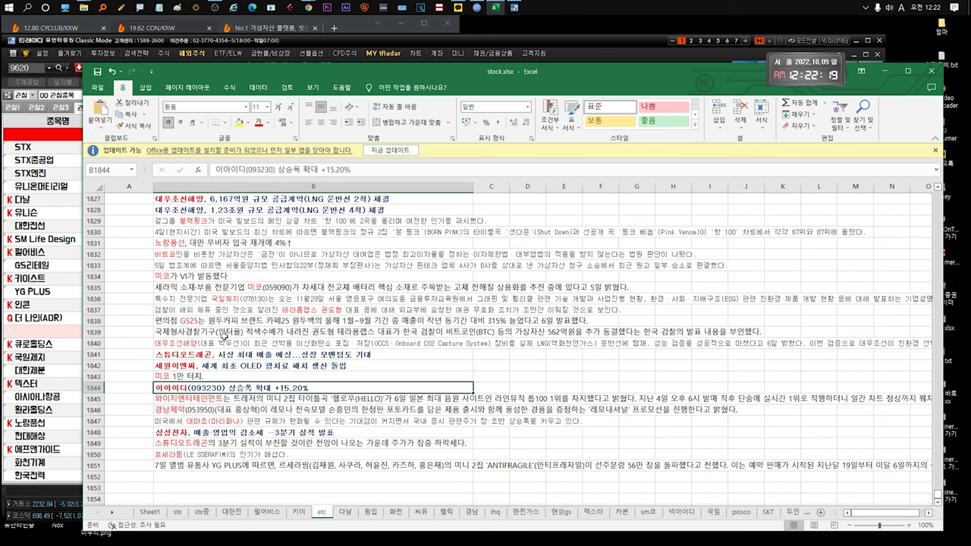
left_click(404, 398)
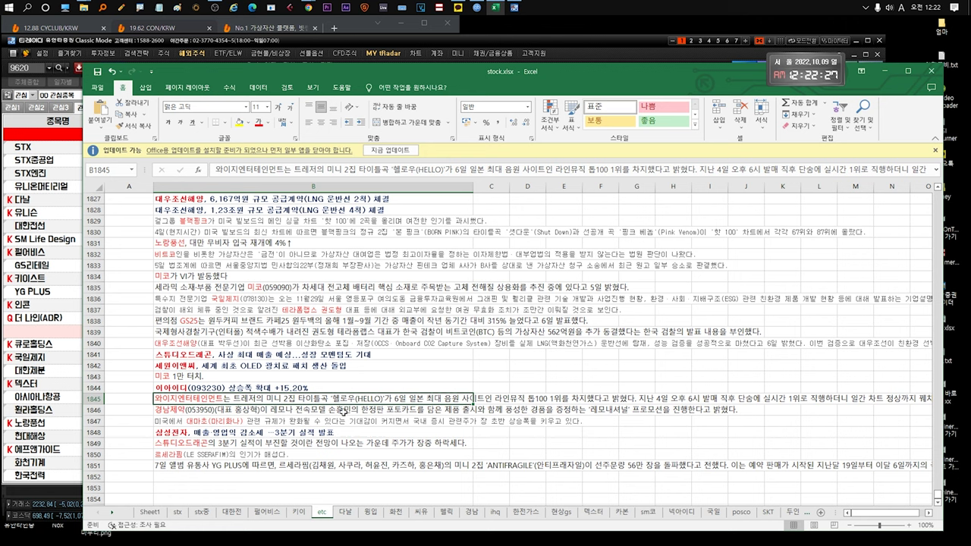
- Open the 경남제약 레모나 promotion entry in B1846 and highlight the passage about the limited-edition photo cards
left_click(343, 410)
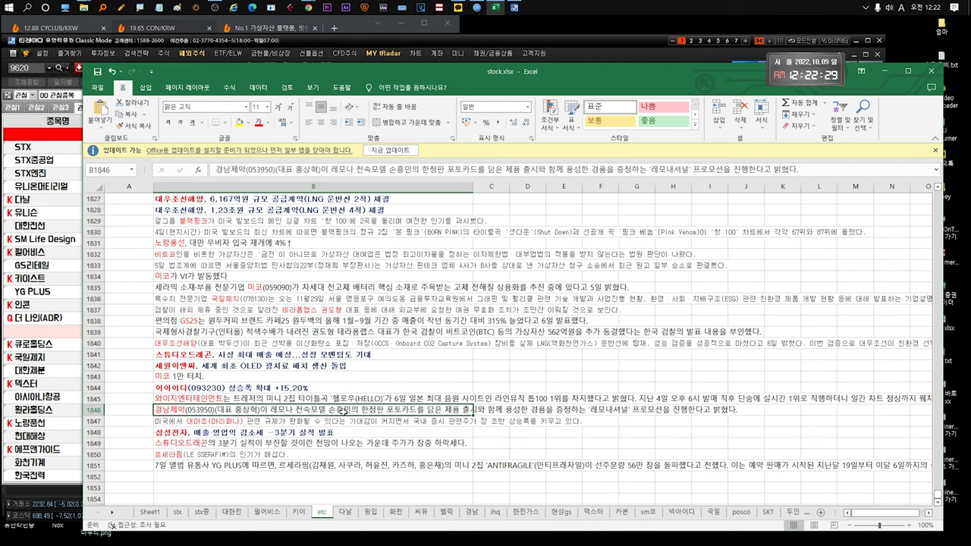
double_click(338, 412)
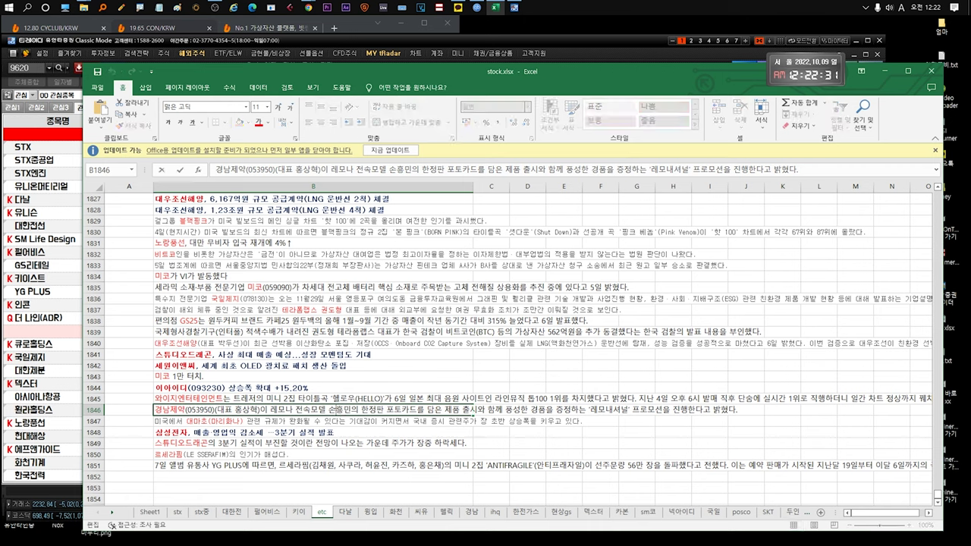
left_click_drag(339, 412, 422, 409)
- Read the U.S. cannabis deregulation entry in B1847, highlighting it from the beginning through the mention of the domestic market
double_click(341, 419)
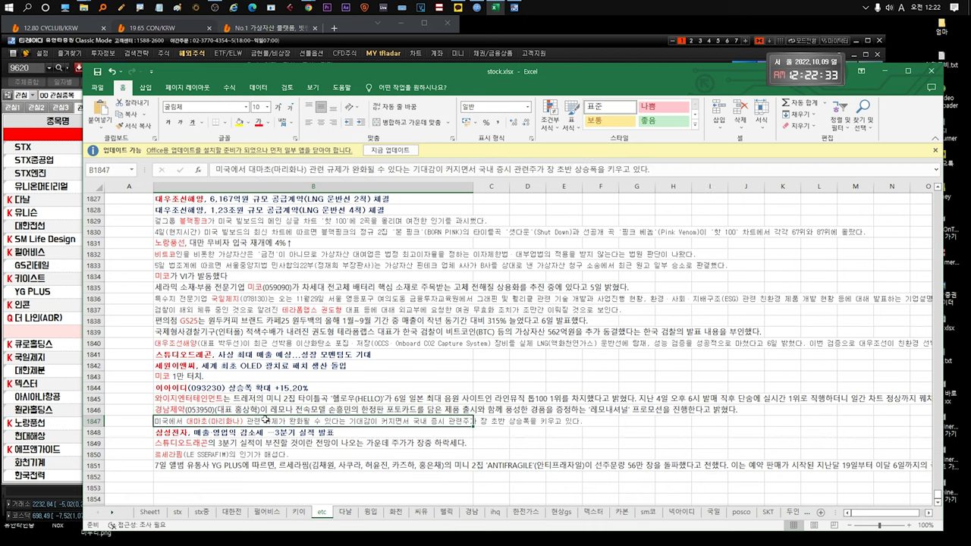
left_click_drag(326, 419, 149, 420)
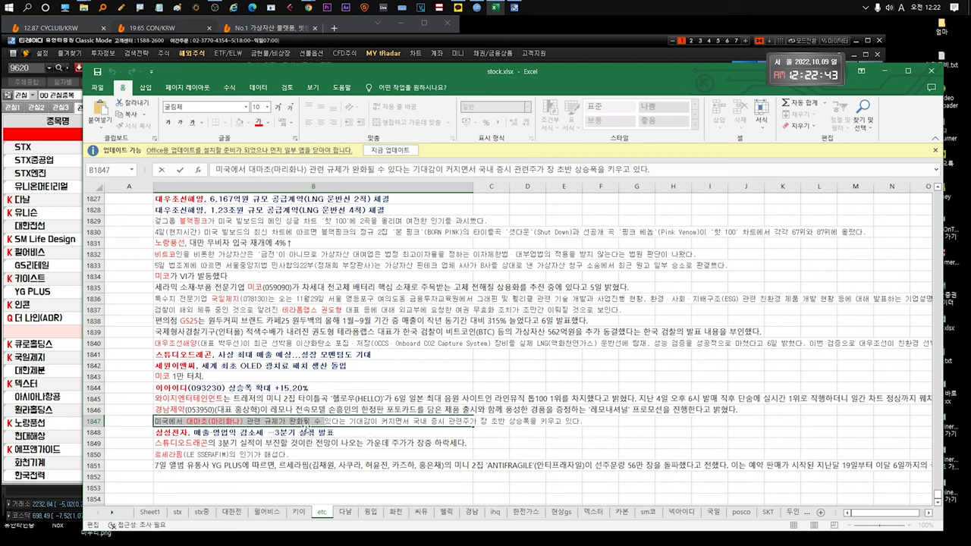
left_click(326, 418)
left_click_drag(391, 422, 168, 422)
left_click_drag(433, 424, 155, 421)
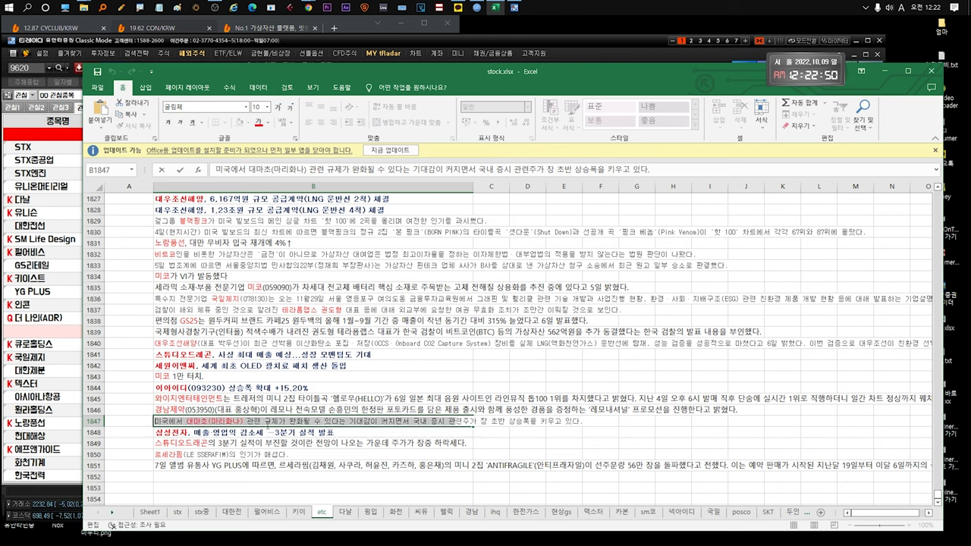
- Read the 삼성전자 third-quarter results headline in B1848, highlighting the entire line
left_click(241, 430)
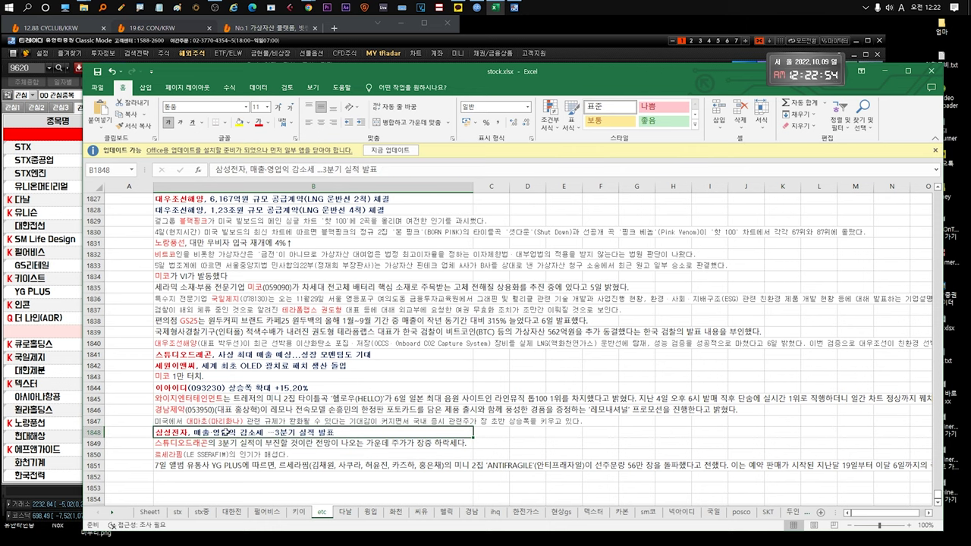
double_click(226, 432)
left_click_drag(226, 431, 155, 432)
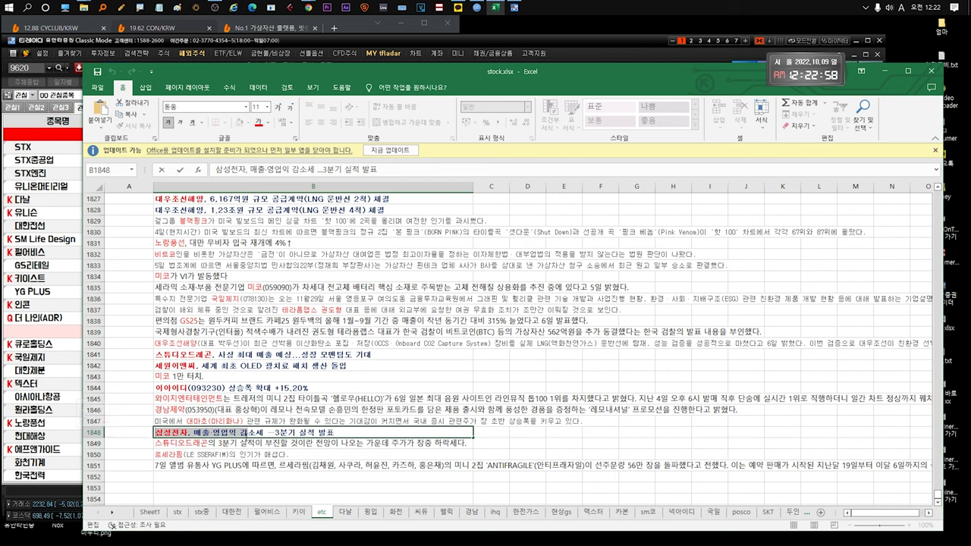
left_click(287, 432)
left_click_drag(334, 432, 154, 432)
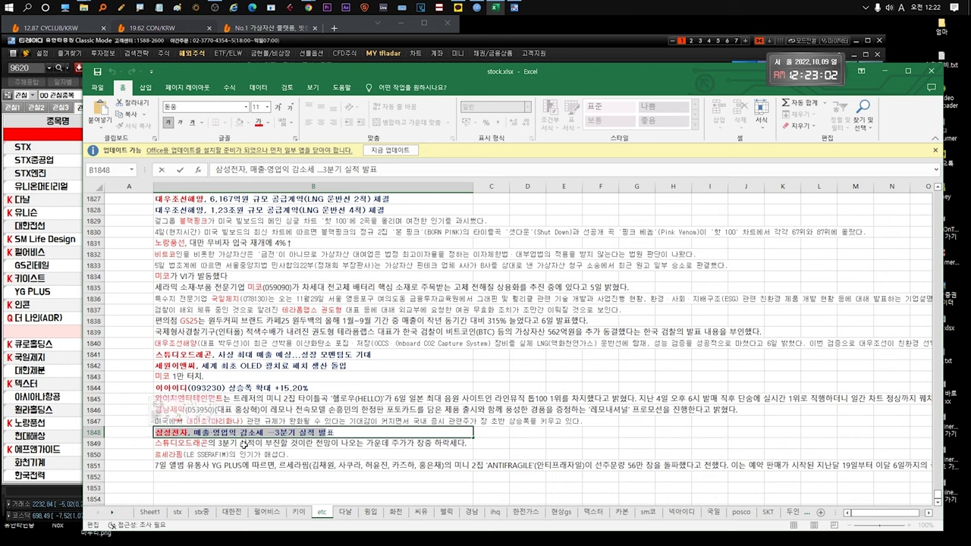
- Read the LE SSERAFIM entries in B1850:B1851, highlighting the YG PLUS album pre-order text without changing it
left_click(243, 454)
left_click_drag(282, 454, 154, 453)
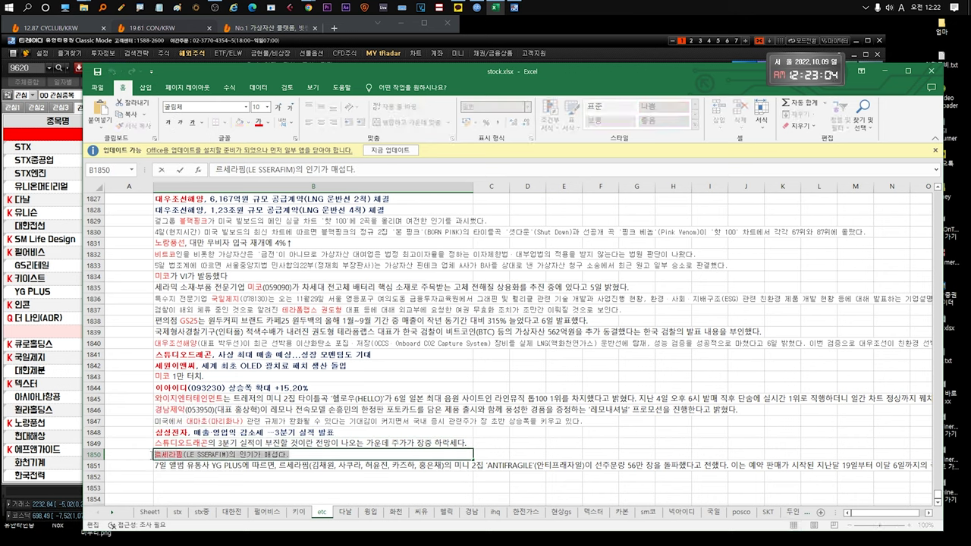
left_click(364, 467)
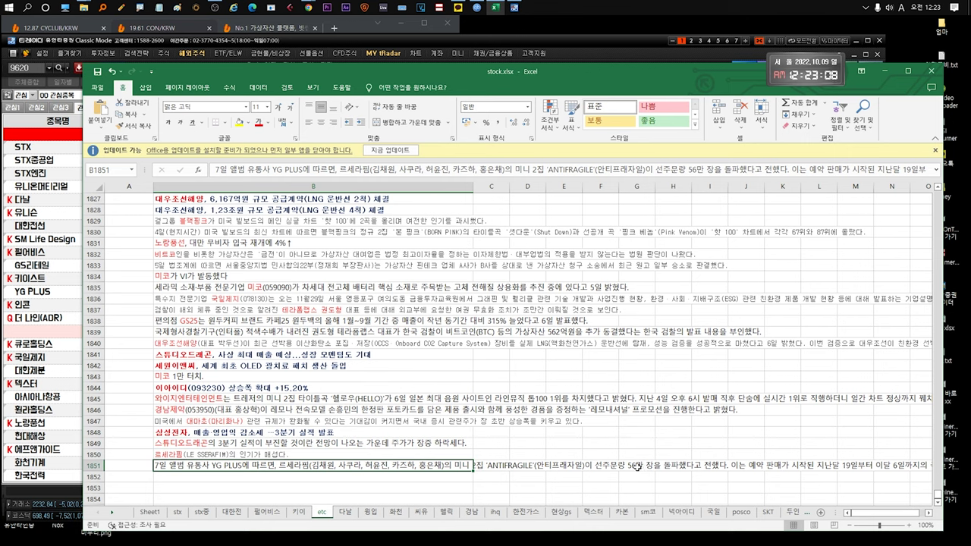
double_click(212, 464)
left_click_drag(211, 464, 376, 478)
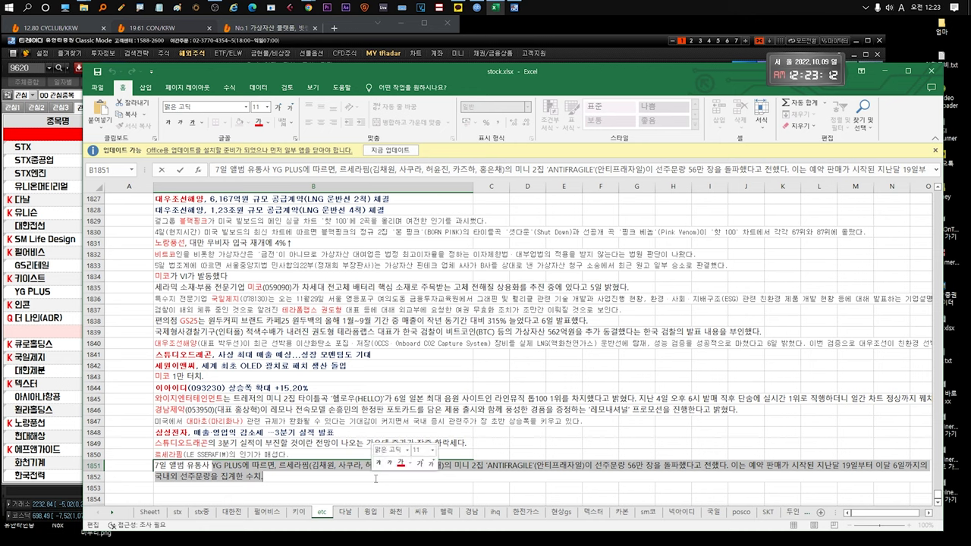
left_click_drag(435, 466, 197, 464)
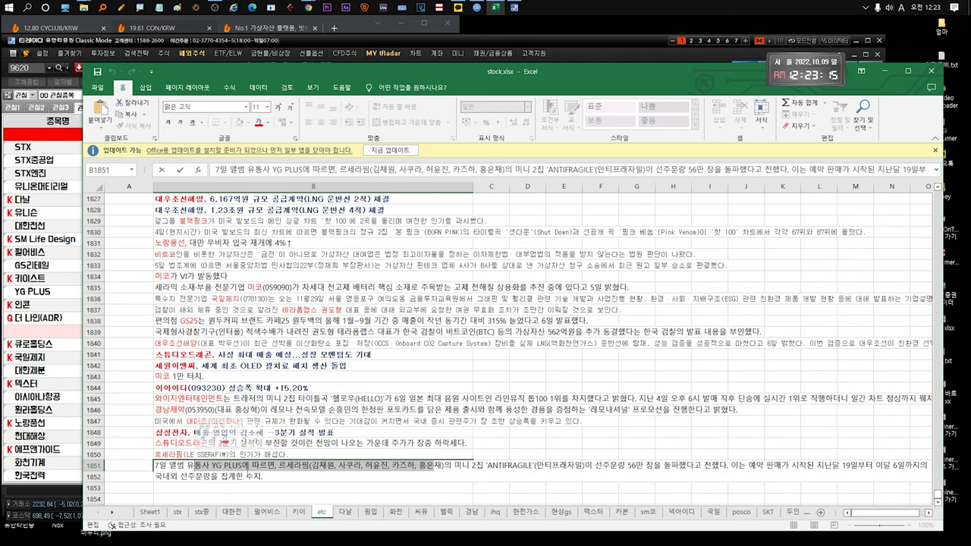
left_click(248, 475)
key("ctrl+a")
left_click(294, 485)
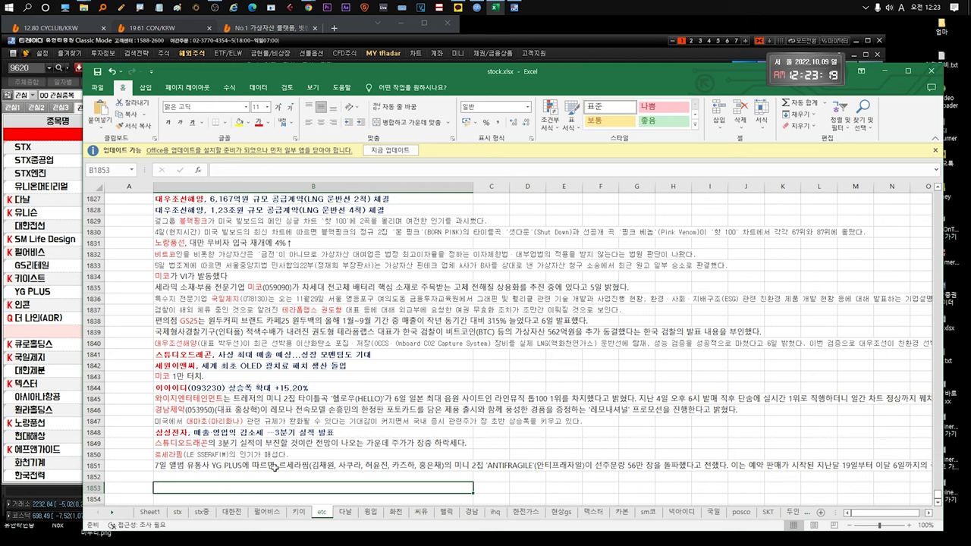
left_click(235, 463)
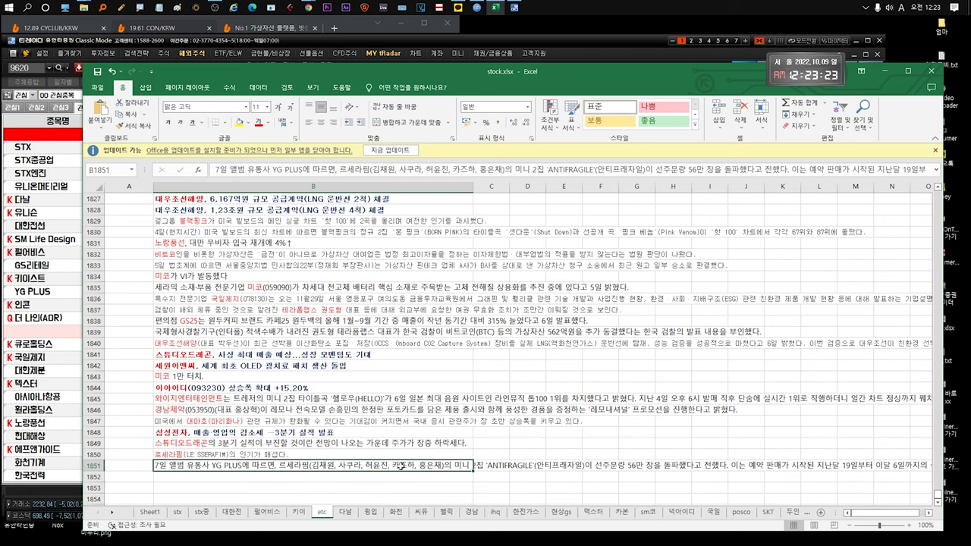
- Switch to the trading program to check the 하이브 quote in the watchlist, and return to stock.xlsx in Excel
left_click(470, 36)
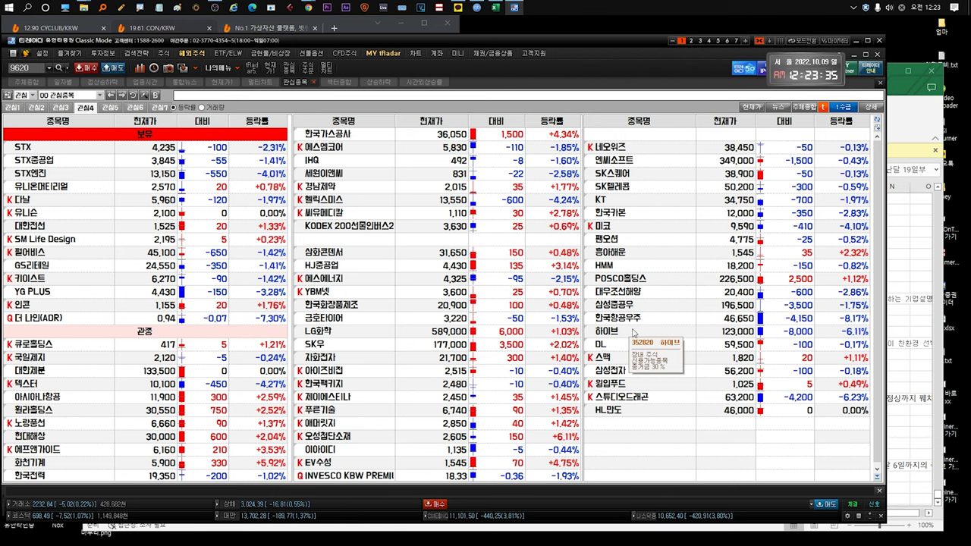
left_click(920, 130)
- Open the stx sheet and read the 20221004 entry about the STX upper-limit VI in B553, leaving it as it is
left_click(181, 512)
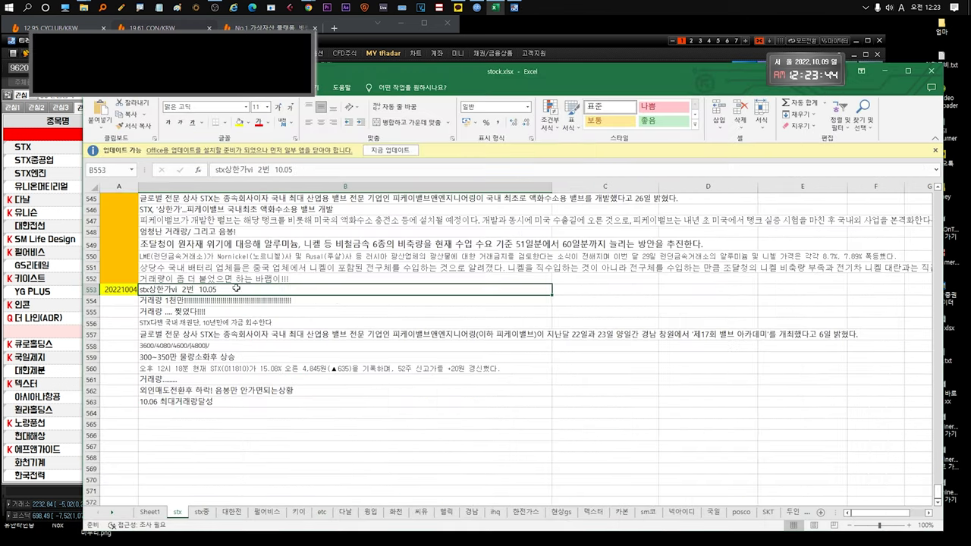
key("F2")
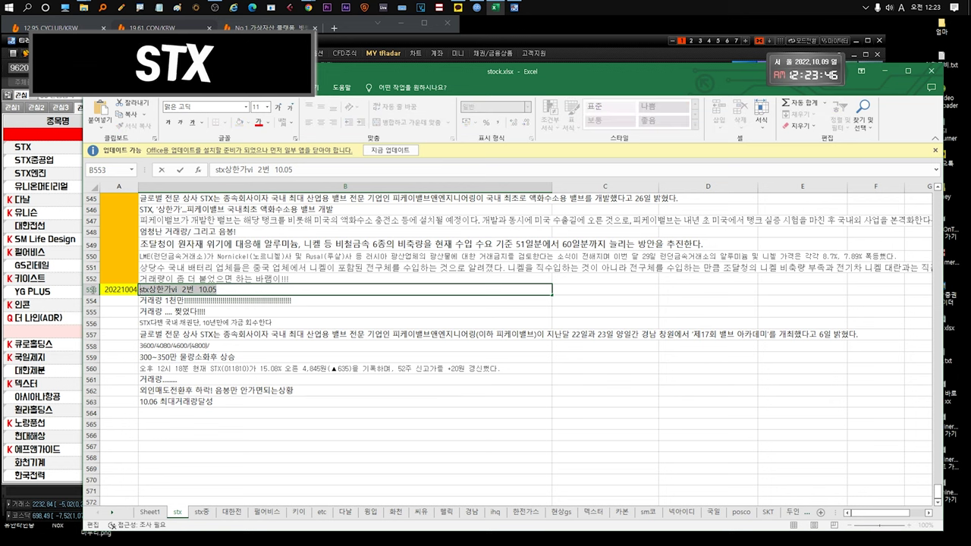
key("Escape")
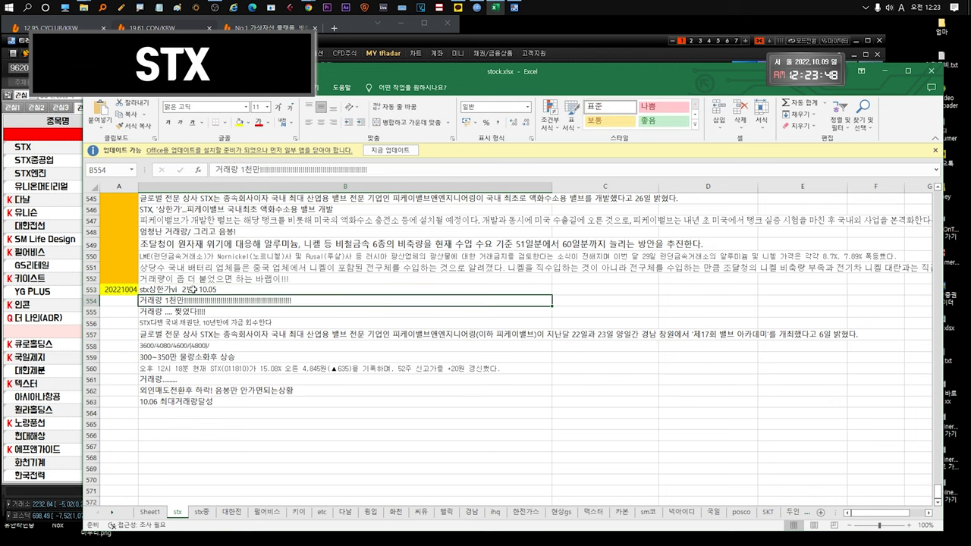
- Compare the trading-volume notes in B552, B554 and B555, and open the STX다롄 creditor fund recovery entry in B556
left_click(198, 301)
left_click(205, 311)
left_click(224, 302)
left_click(221, 311)
left_click(217, 302)
left_click(216, 312)
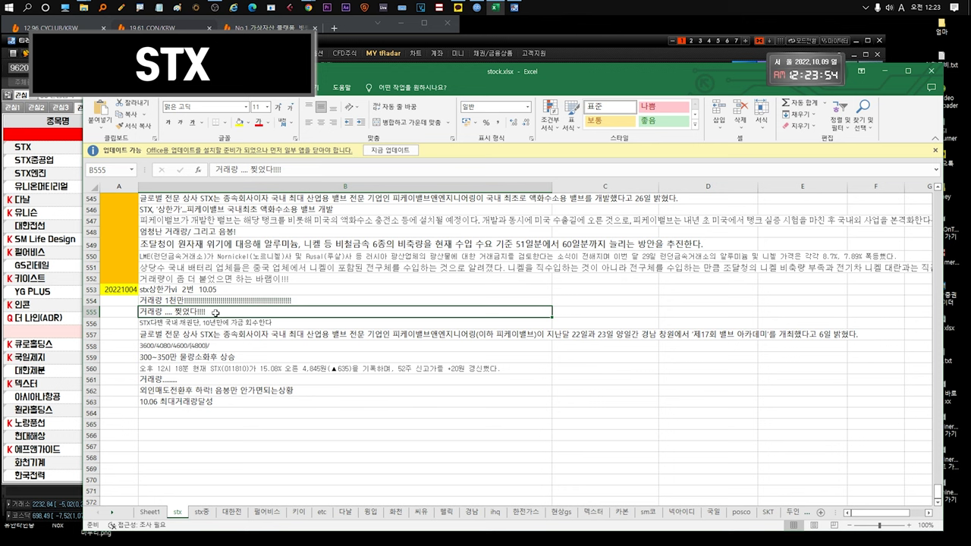
left_click(244, 280)
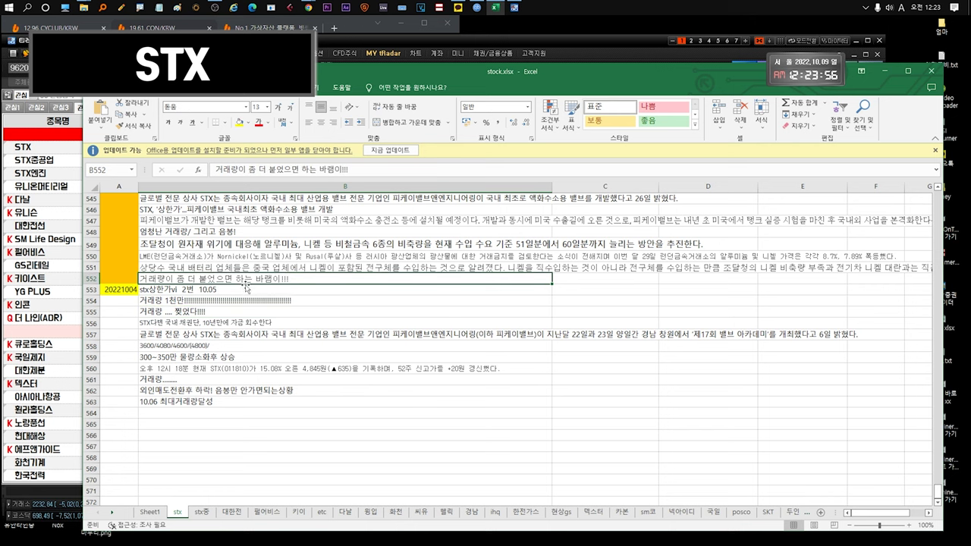
left_click(225, 310)
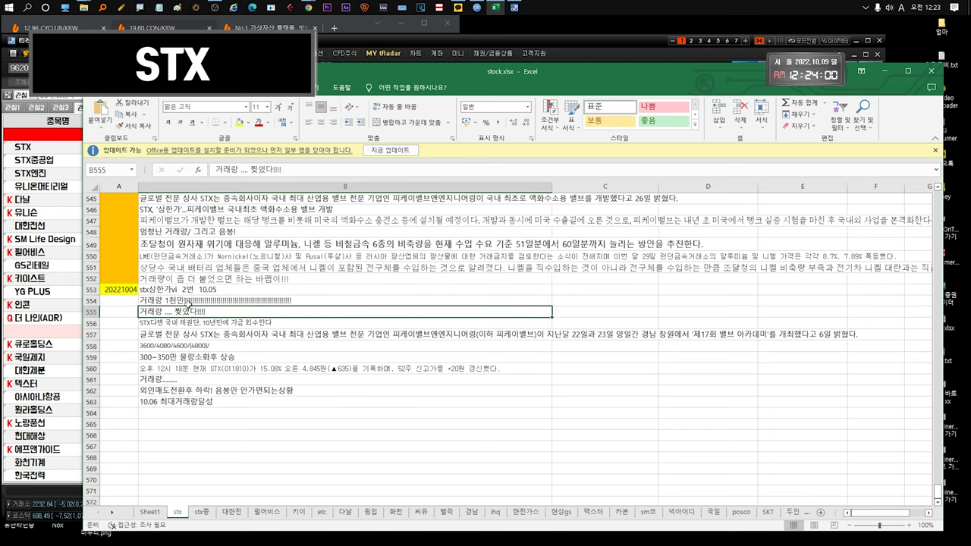
double_click(199, 322)
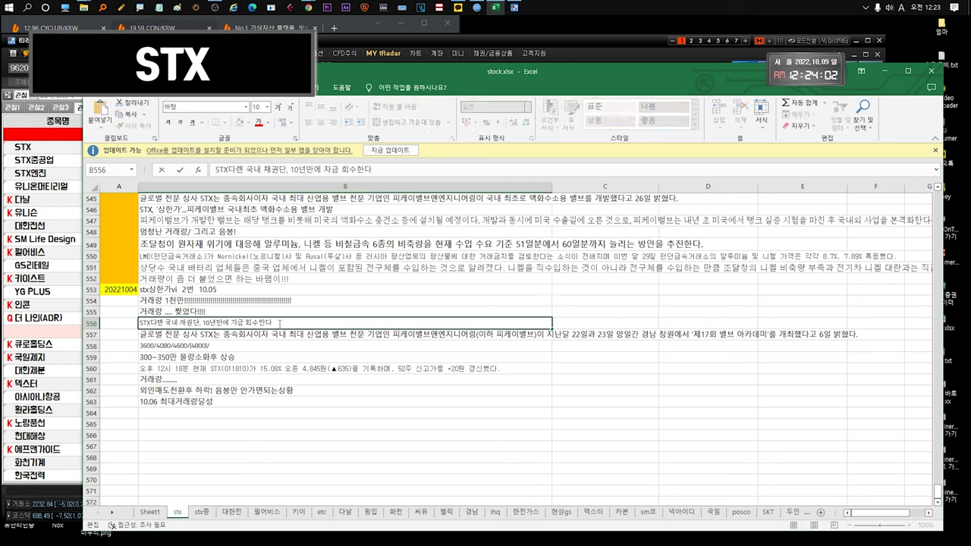
- Read the STX다롄 creditor entry in B556 and the 제17회 밸브 아카데미 entry in B557, highlighting their text without changing it
left_click_drag(280, 323, 140, 323)
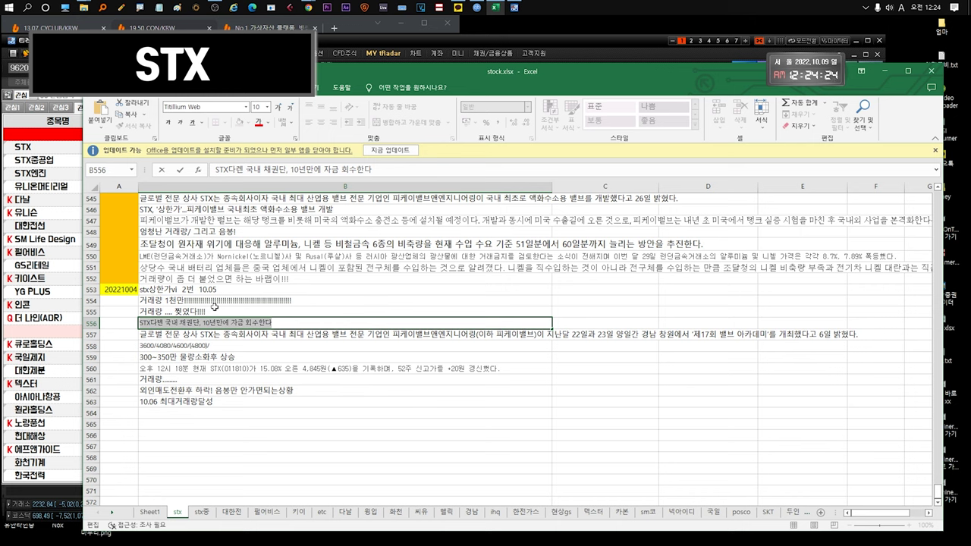
left_click(324, 342)
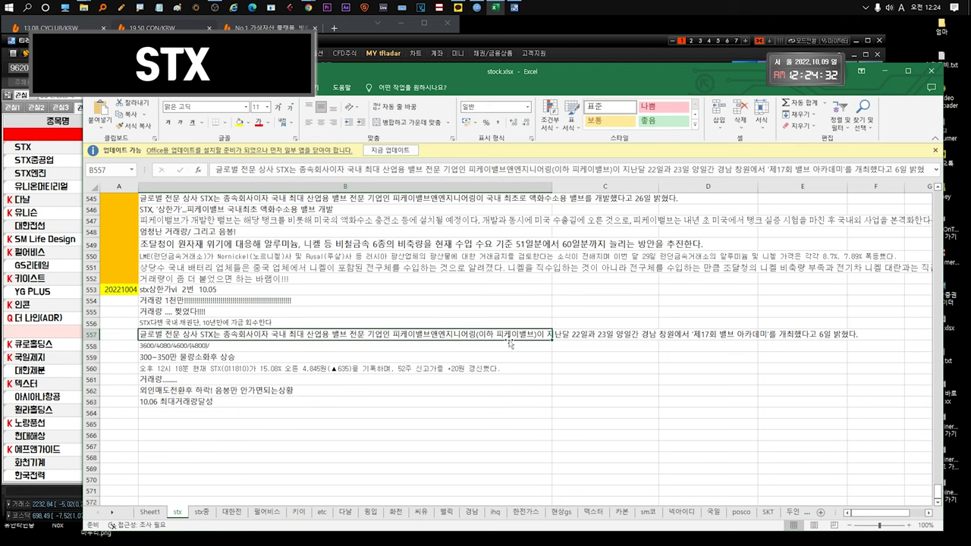
double_click(536, 334)
left_click_drag(537, 334, 139, 334)
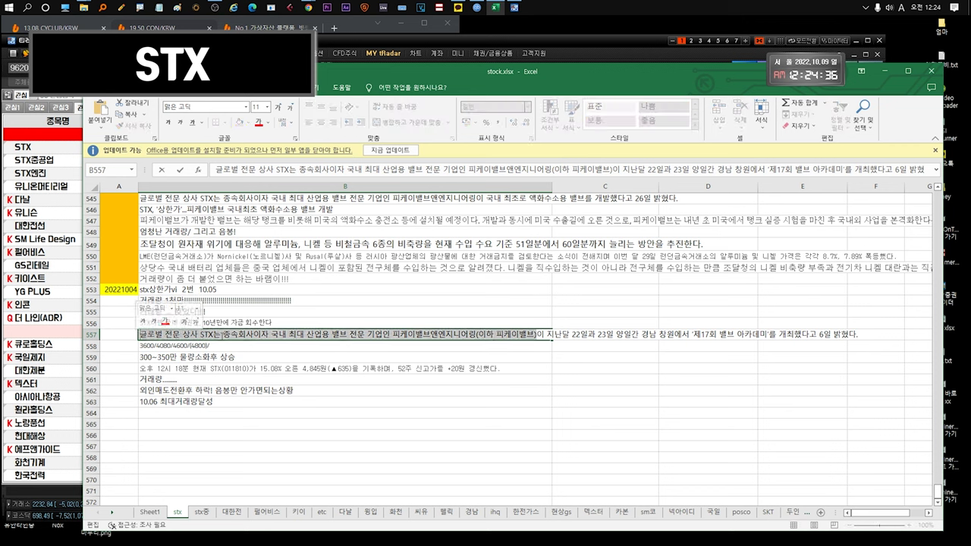
left_click(221, 334)
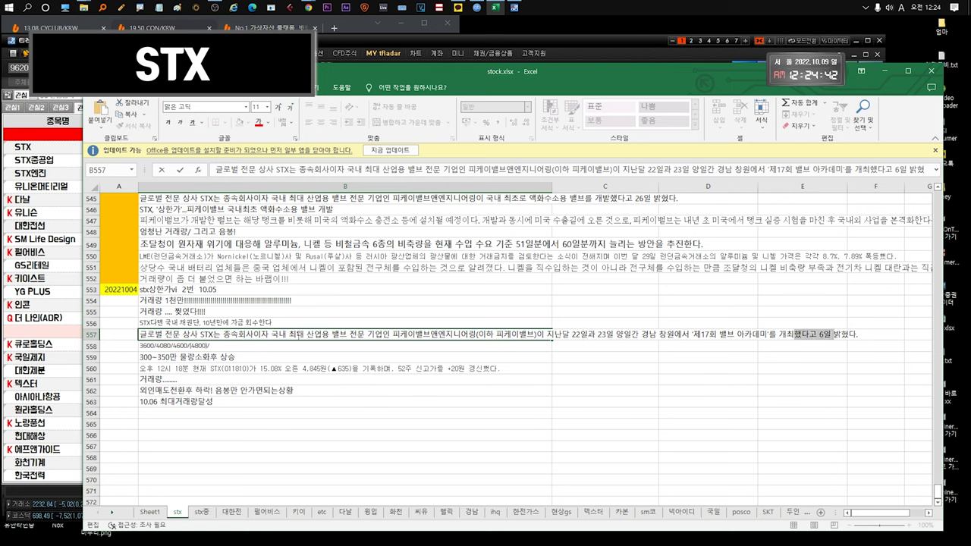
key("Escape")
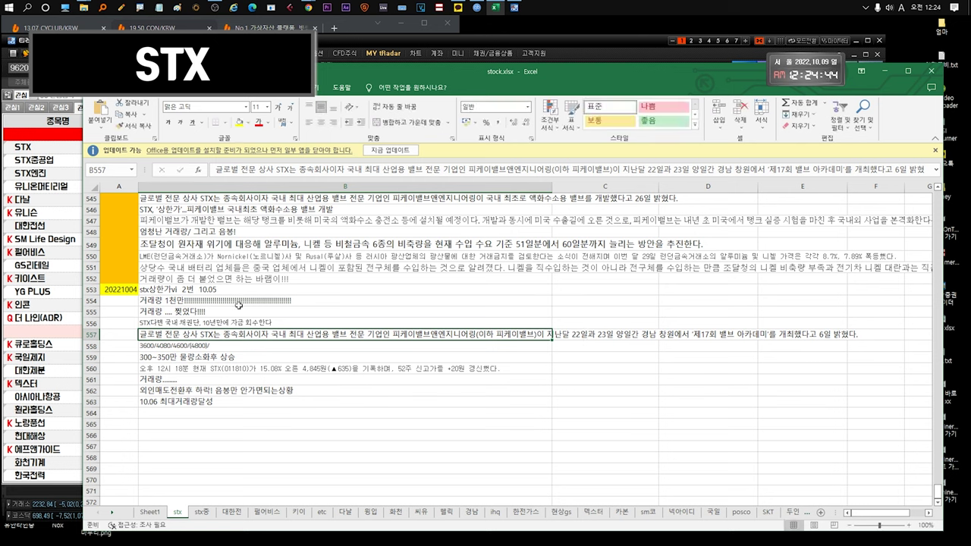
- Read the price levels 3600/4080/4600/(4800)/ in B558, highlighting them without changing the cell
left_click(176, 347)
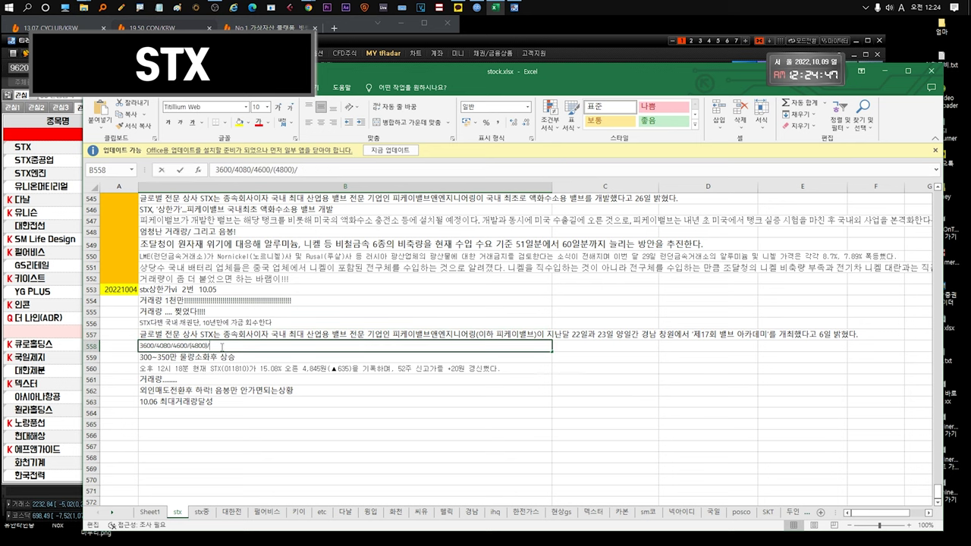
left_click_drag(222, 347, 47, 347)
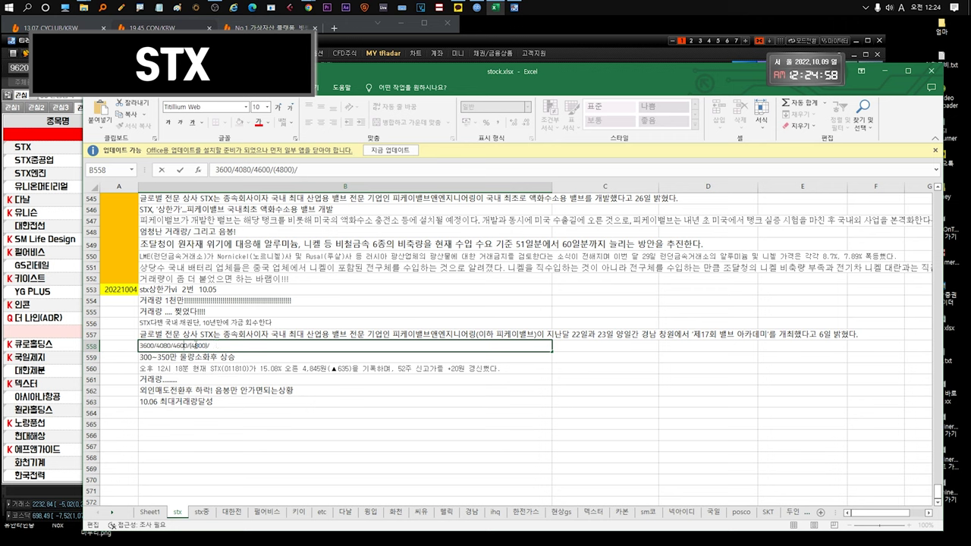
left_click_drag(139, 345, 150, 346)
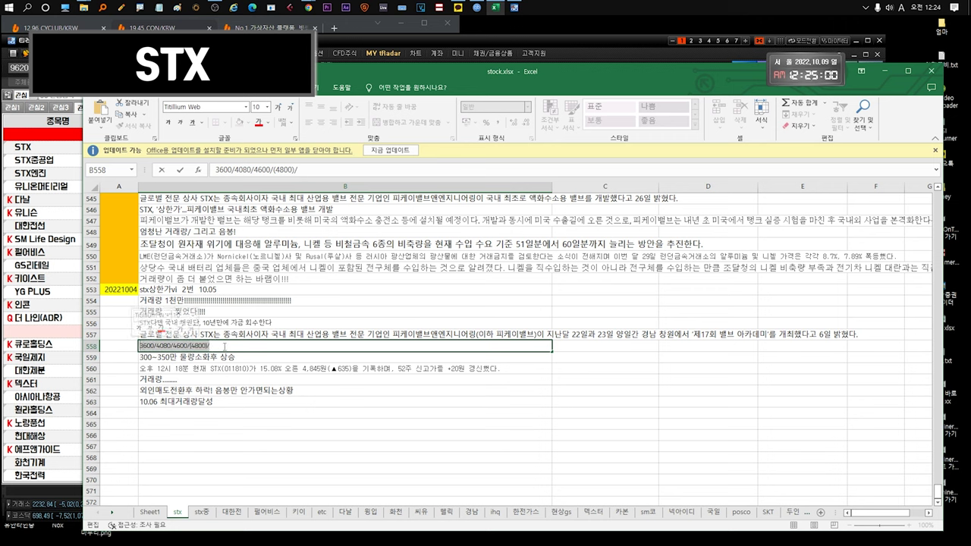
left_click(220, 346)
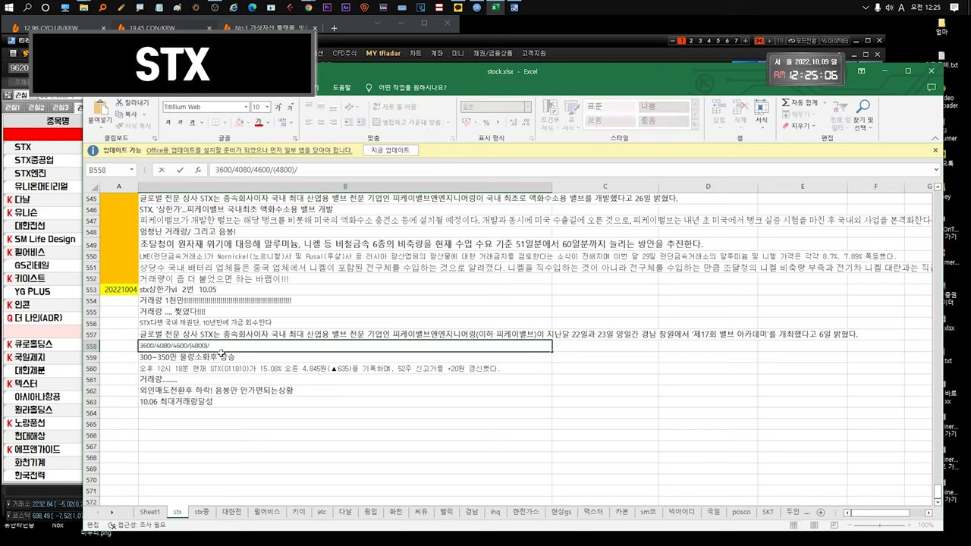
key("Escape")
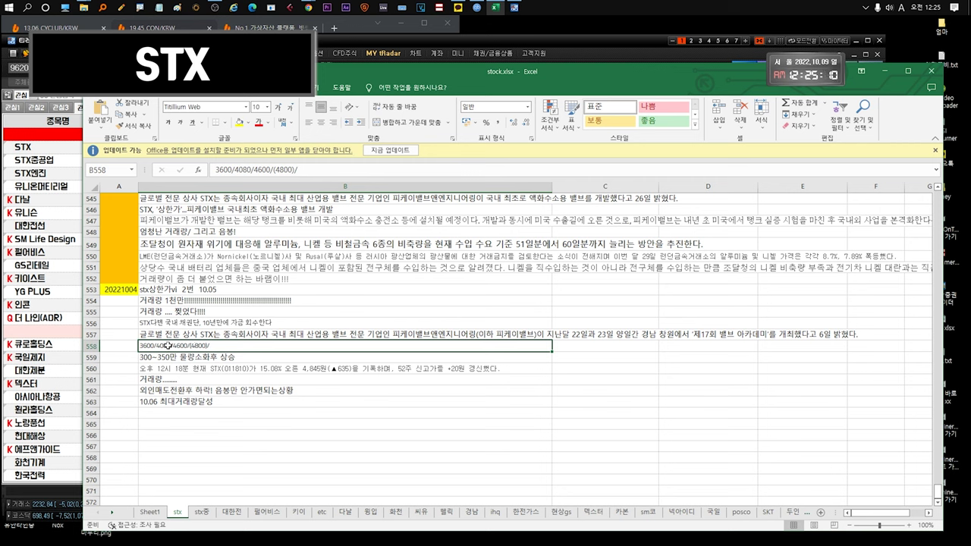
key("F2")
- Compare the 300~350만 volume note in B559 with the 52-week-high entry in B560, highlighting the B560 text without changing it
left_click(164, 360)
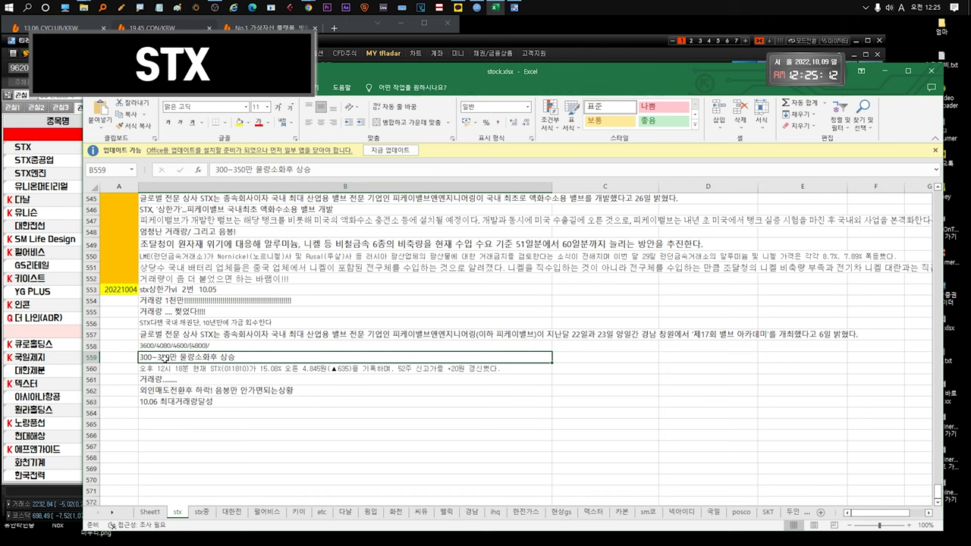
left_click(198, 369)
left_click(194, 359)
left_click(188, 369)
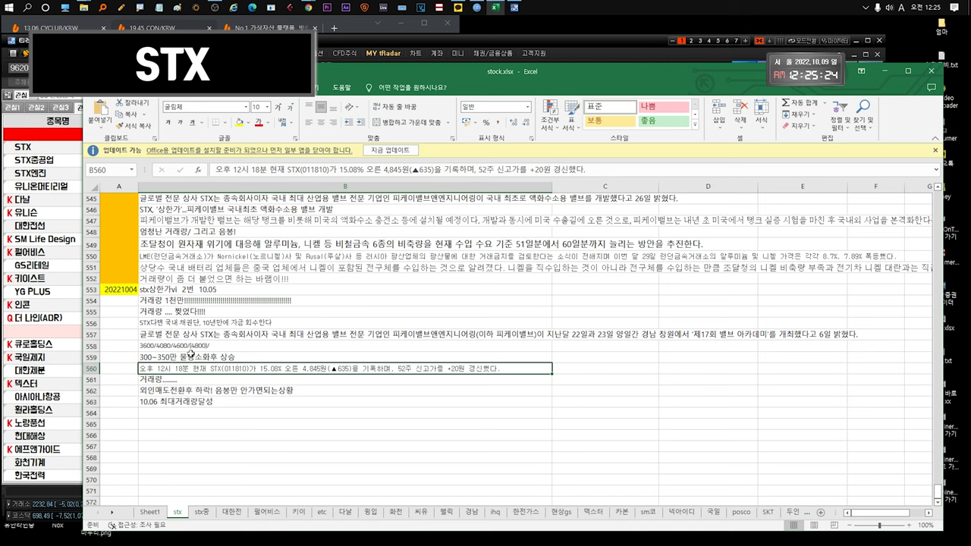
left_click(190, 357)
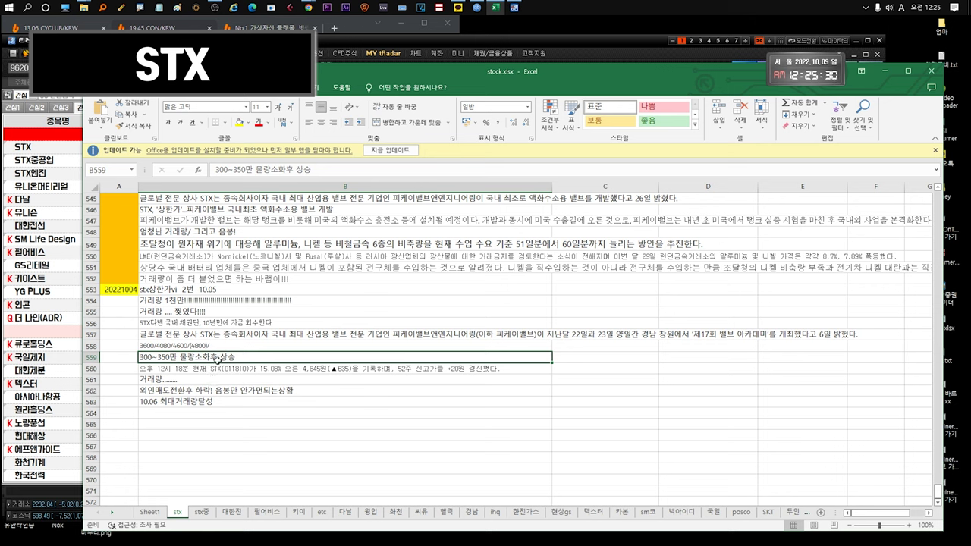
left_click(244, 370)
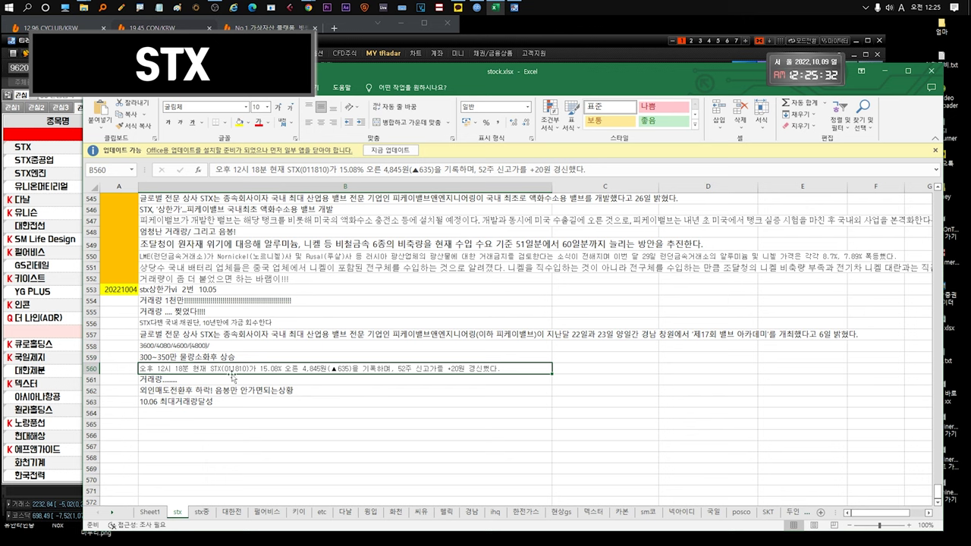
double_click(309, 369)
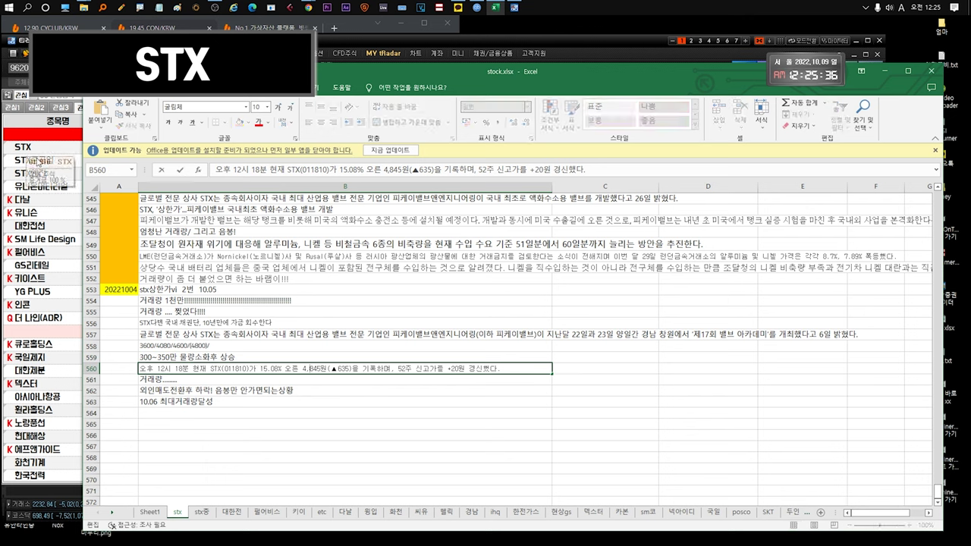
left_click_drag(510, 368, 193, 368)
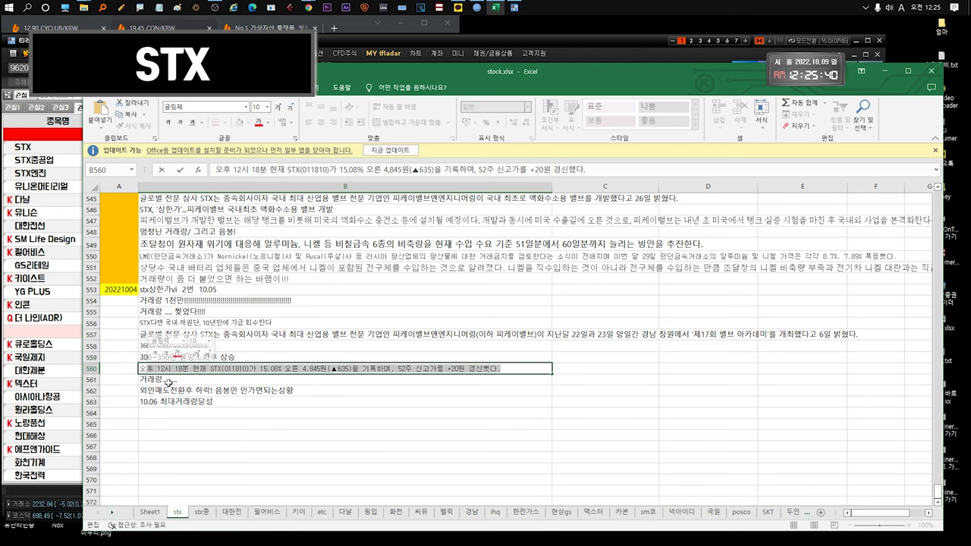
- Read the foreign-selling note in B562 and the 10.06 record-volume note in B563, leaving both cells as they are
left_click(205, 390)
left_click(205, 401)
left_click(205, 392)
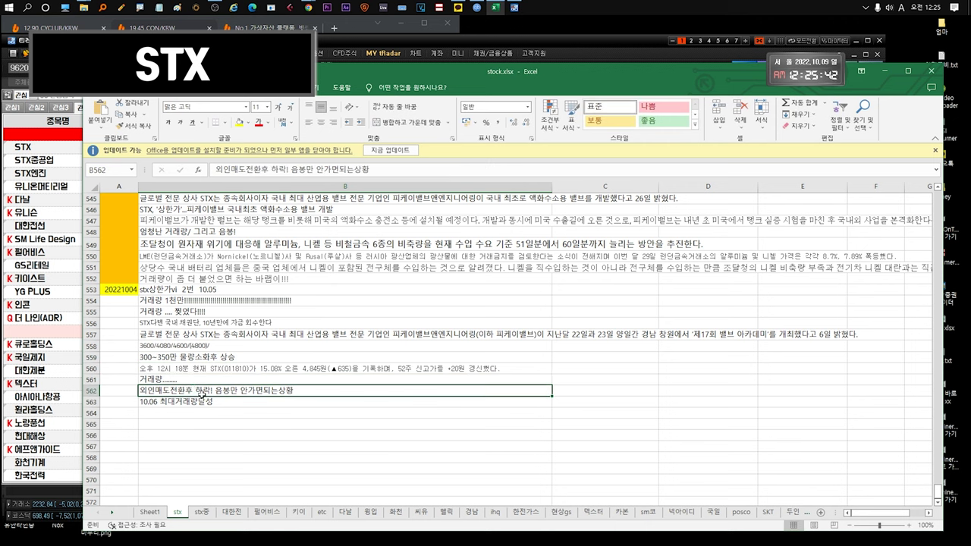
double_click(202, 393)
left_click_drag(313, 392, 153, 391)
key("Escape")
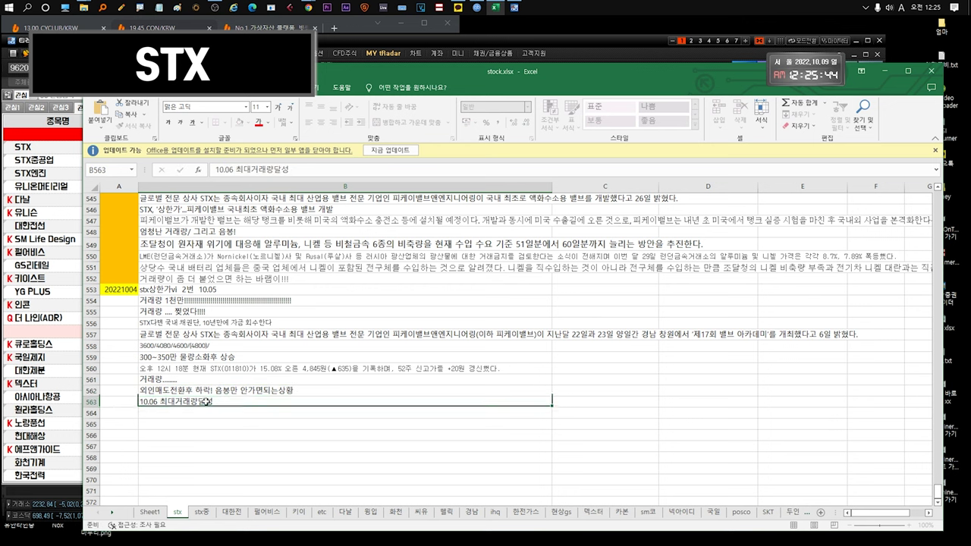
left_click(224, 401)
left_click(222, 388)
left_click(205, 401)
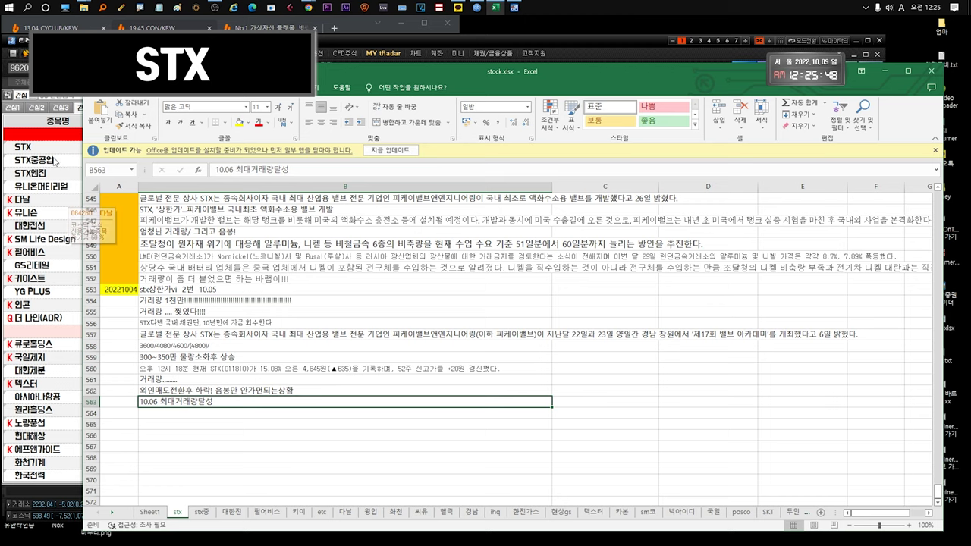
- Switch to the trading program, open the STX chart as a daily chart, and examine its full history and recent candles with volume
left_click(33, 149)
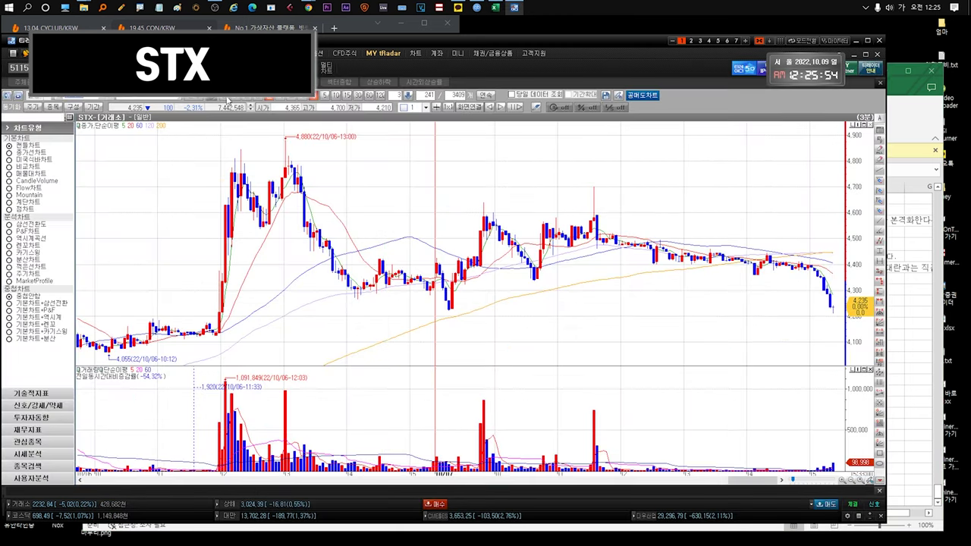
left_click(227, 101)
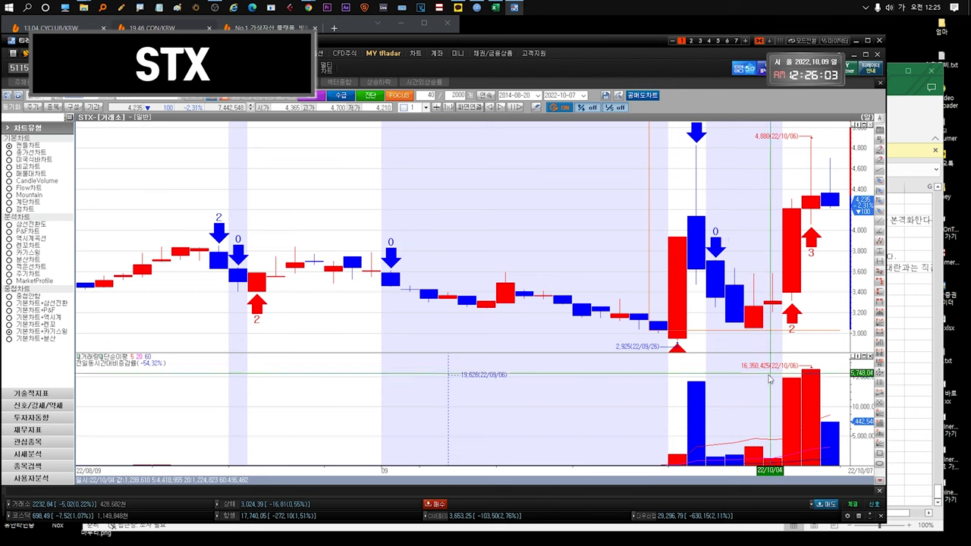
scroll(802, 303, "down", 10)
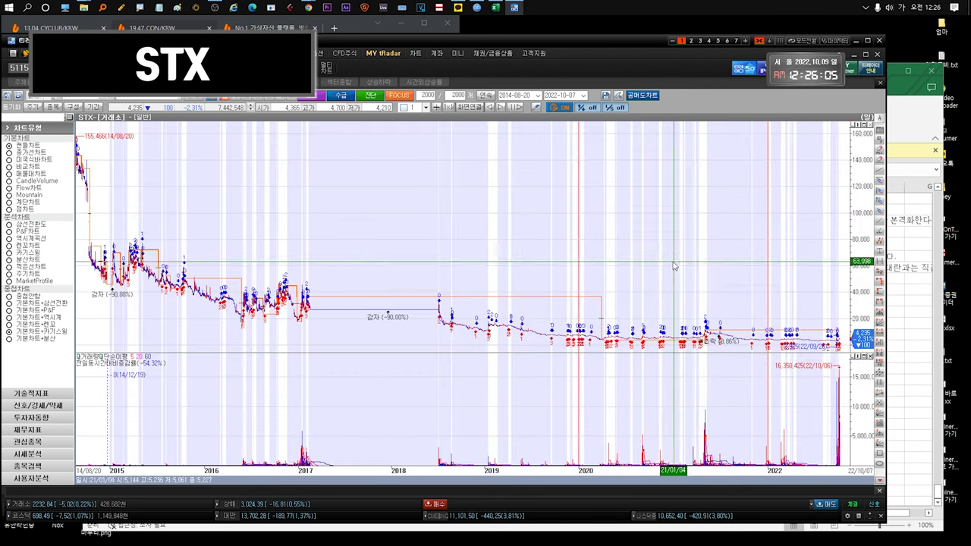
scroll(681, 267, "up", 5)
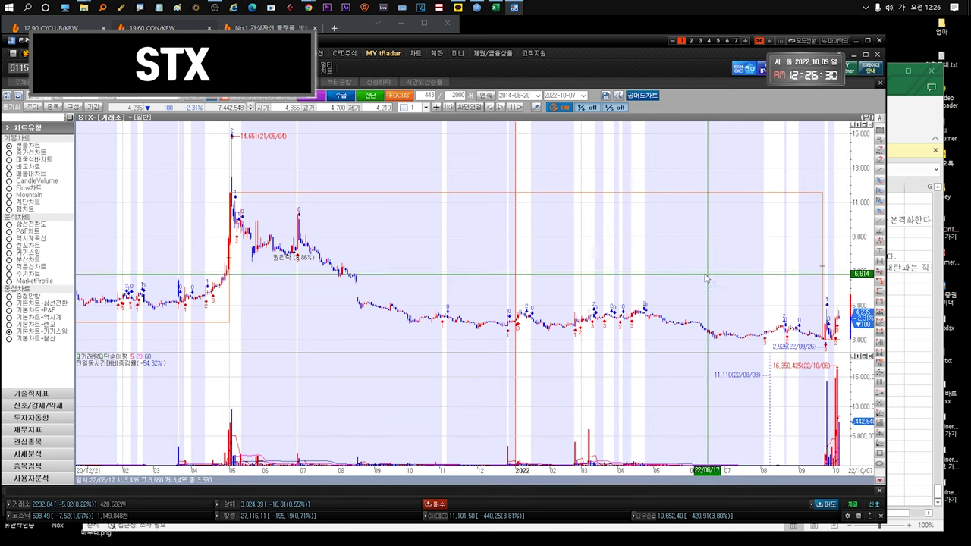
scroll(751, 282, "up", 5)
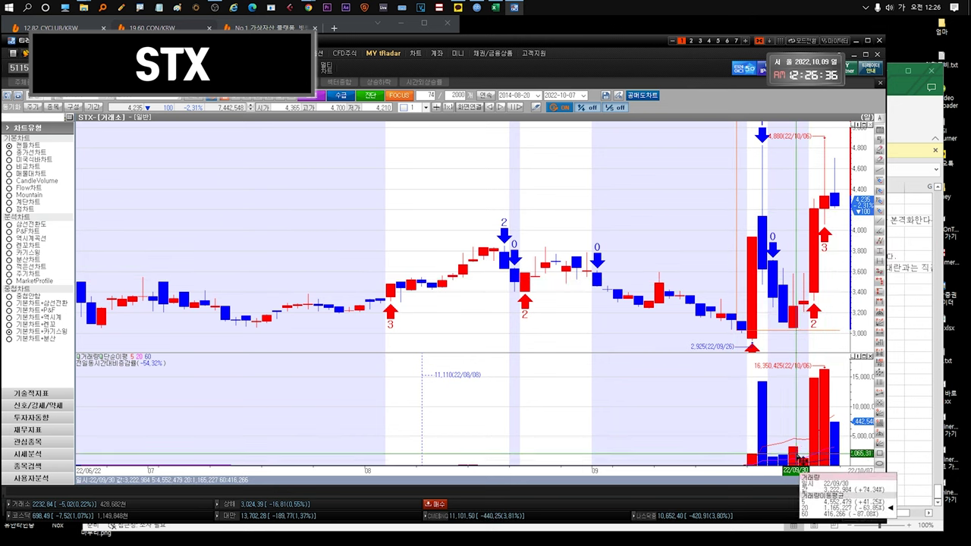
mouse_move(809, 305)
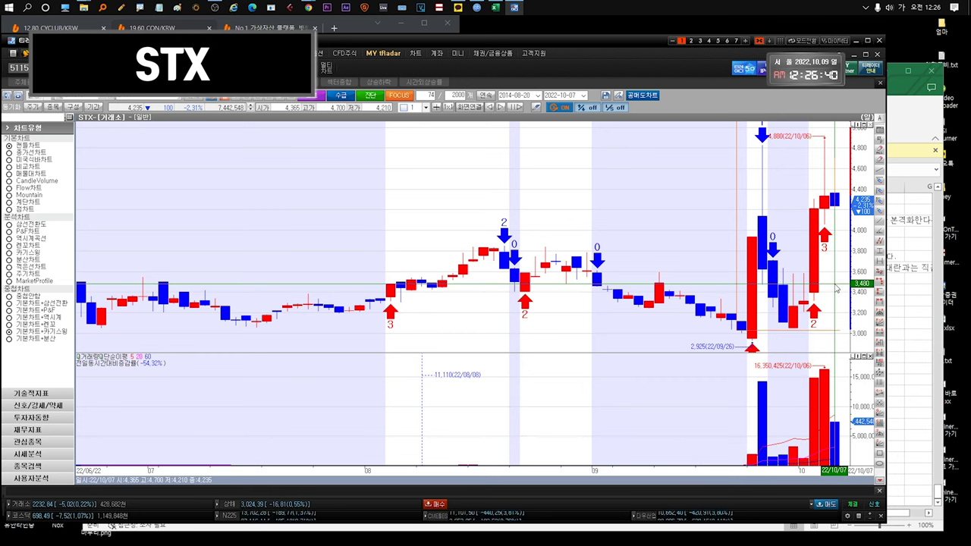
- Compare STX's September and October 2022 daily candles and volume with the price history back to 2014
scroll(834, 295, "down", 10)
left_click_drag(769, 326, 837, 327)
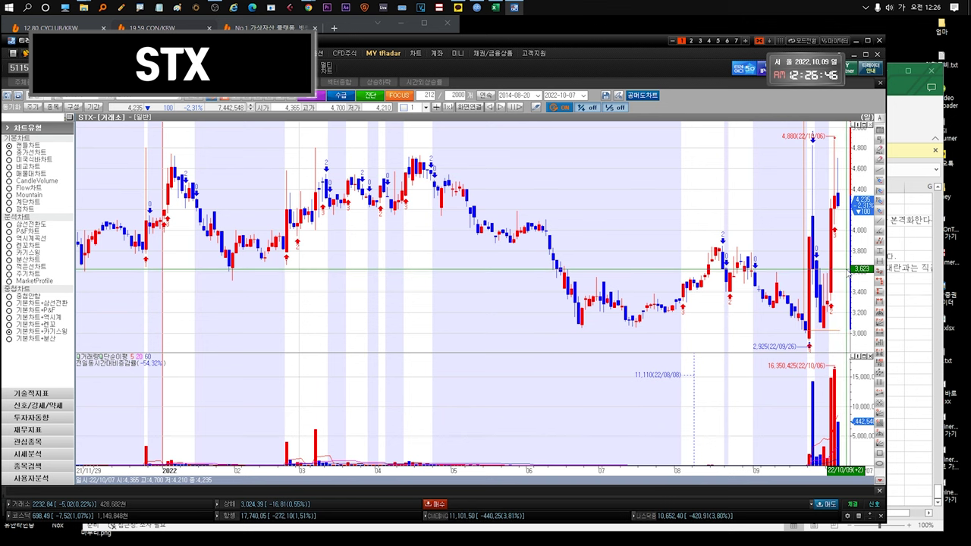
left_click_drag(848, 271, 653, 279)
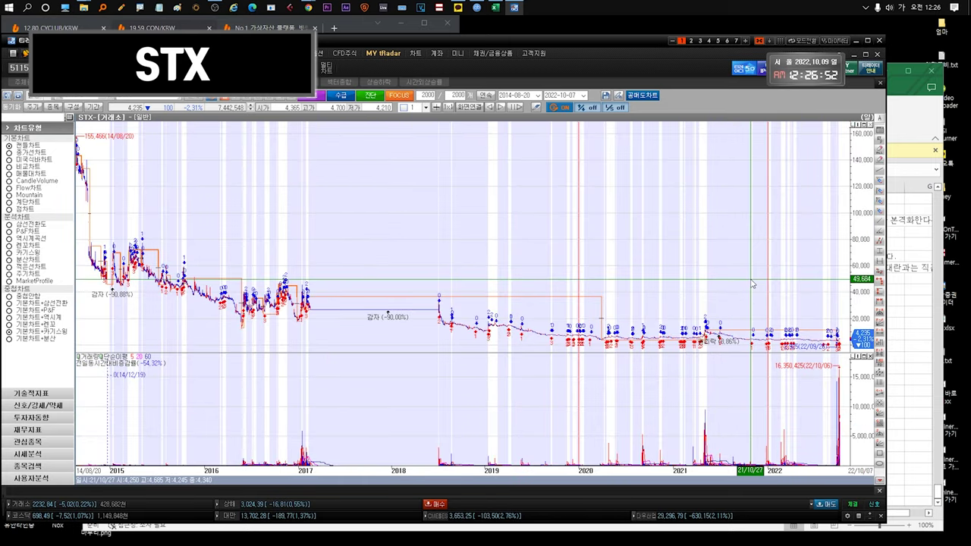
left_click_drag(752, 283, 830, 288)
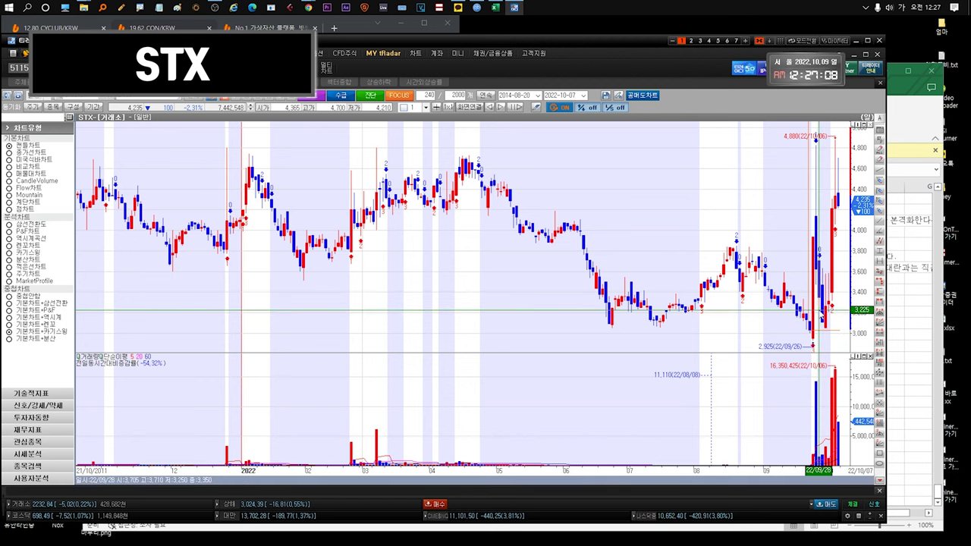
scroll(317, 431, "down", 5)
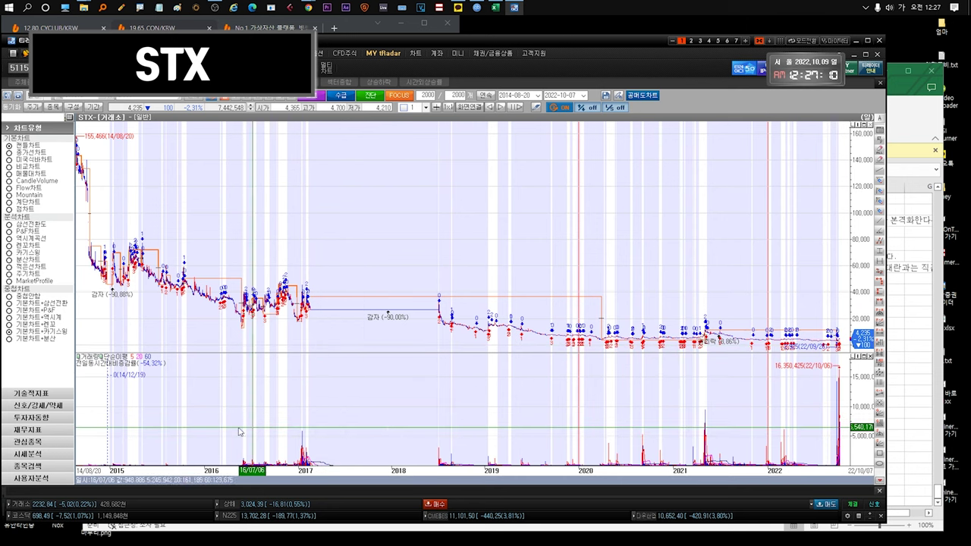
scroll(759, 281, "up", 4)
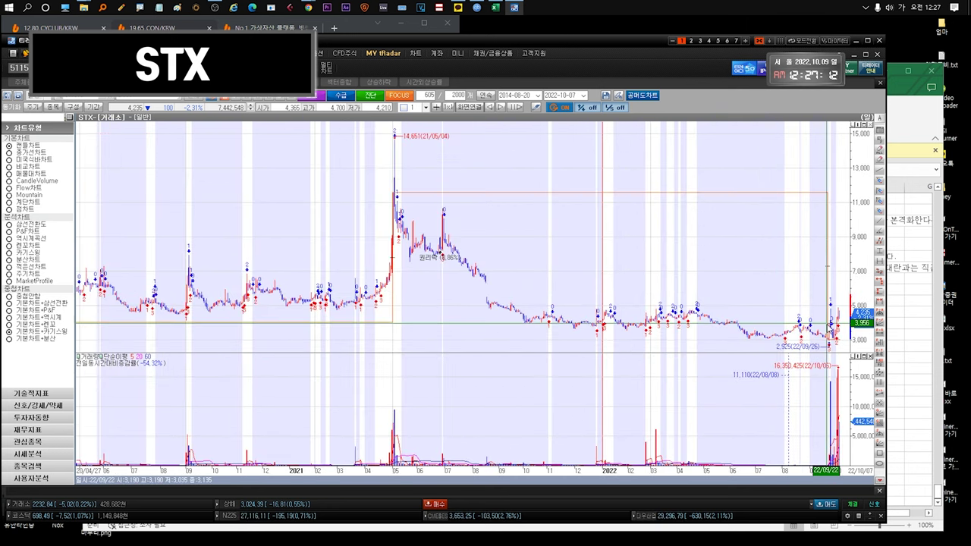
scroll(840, 281, "up", 6)
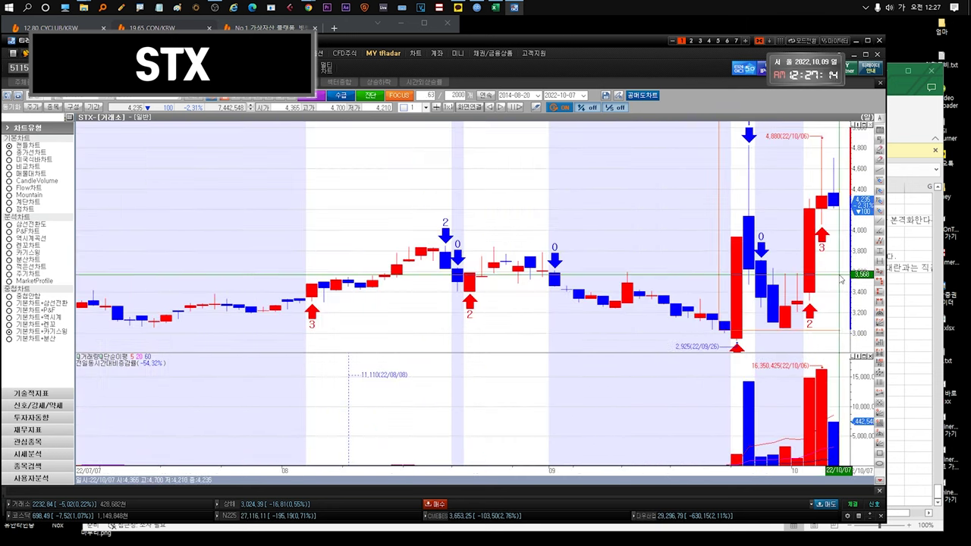
- Examine STX's 22/10/06 candle and the 22/09/26 low against the year's price range and the May 2021 peak
scroll(840, 281, "down", 5)
scroll(843, 283, "up", 3)
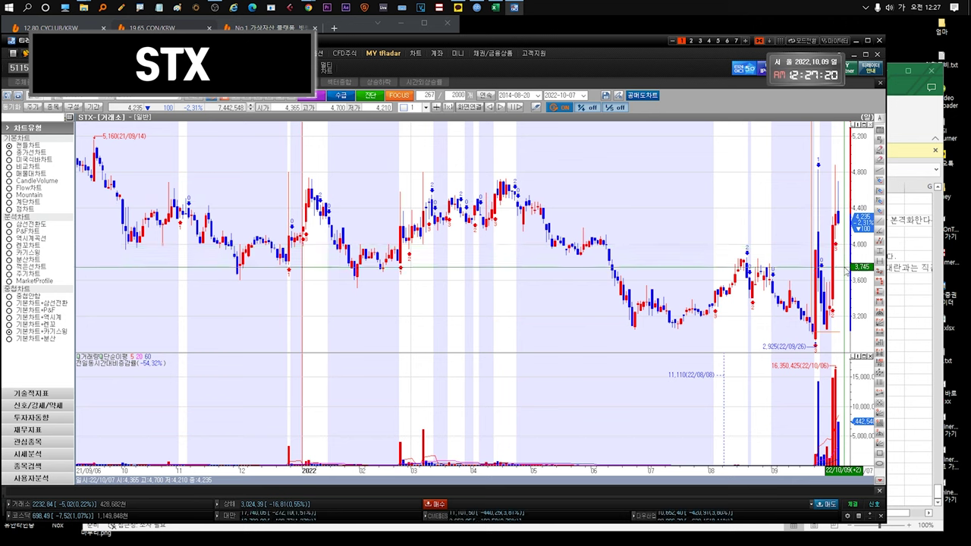
mouse_move(842, 237)
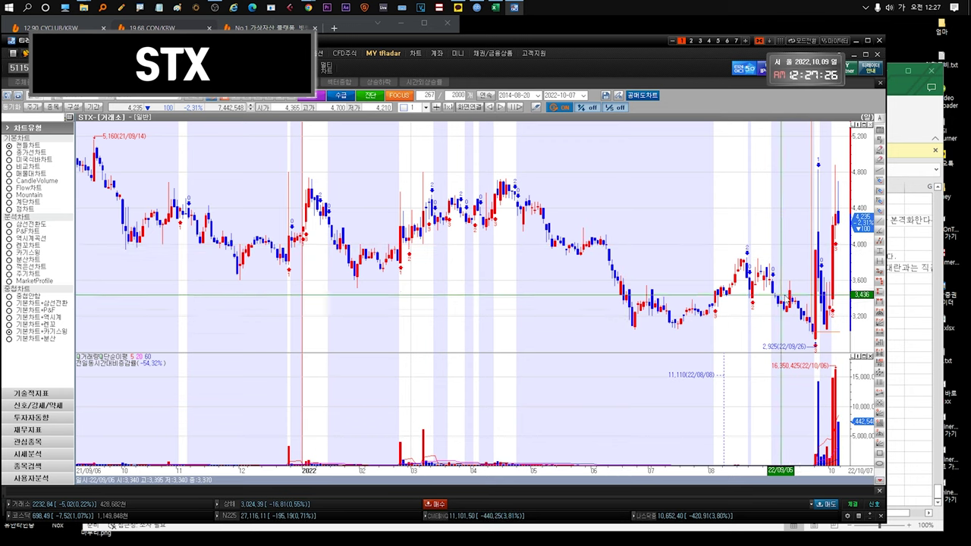
scroll(839, 311, "down", 10)
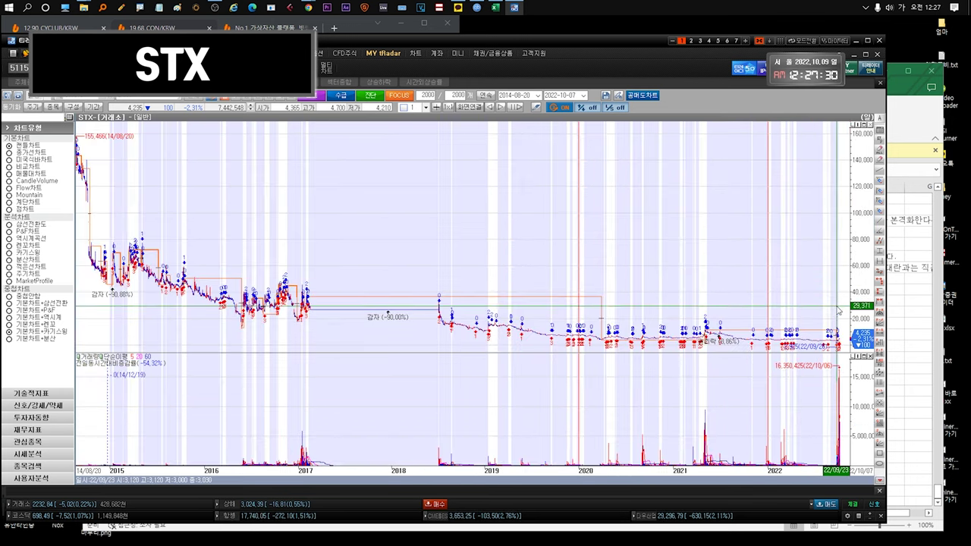
scroll(838, 310, "up", 10)
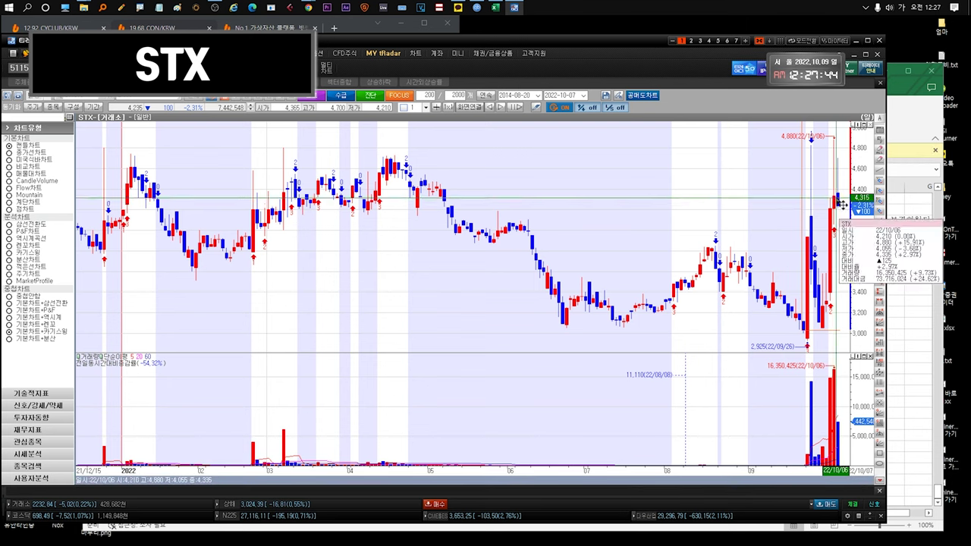
left_click_drag(840, 203, 557, 206)
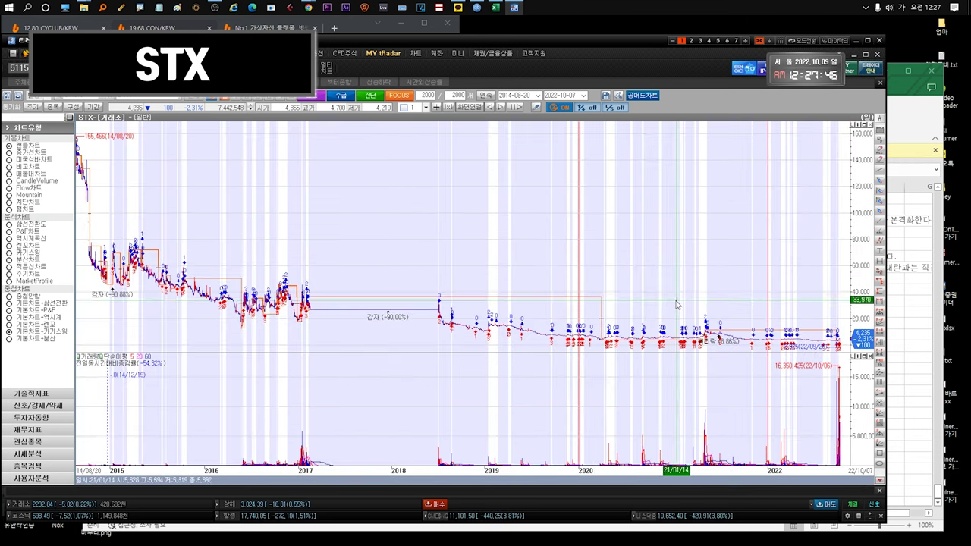
scroll(617, 283, "up", 5)
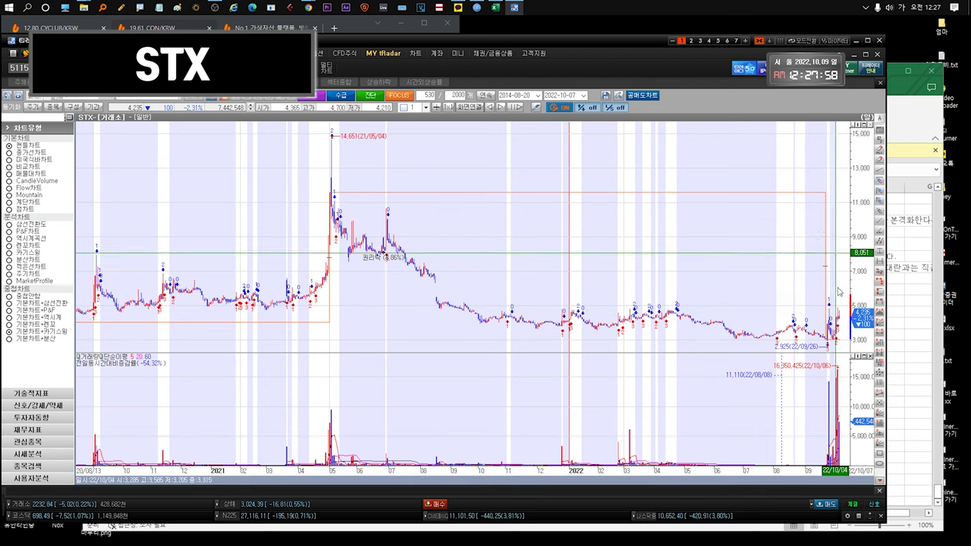
left_click_drag(595, 281, 878, 290)
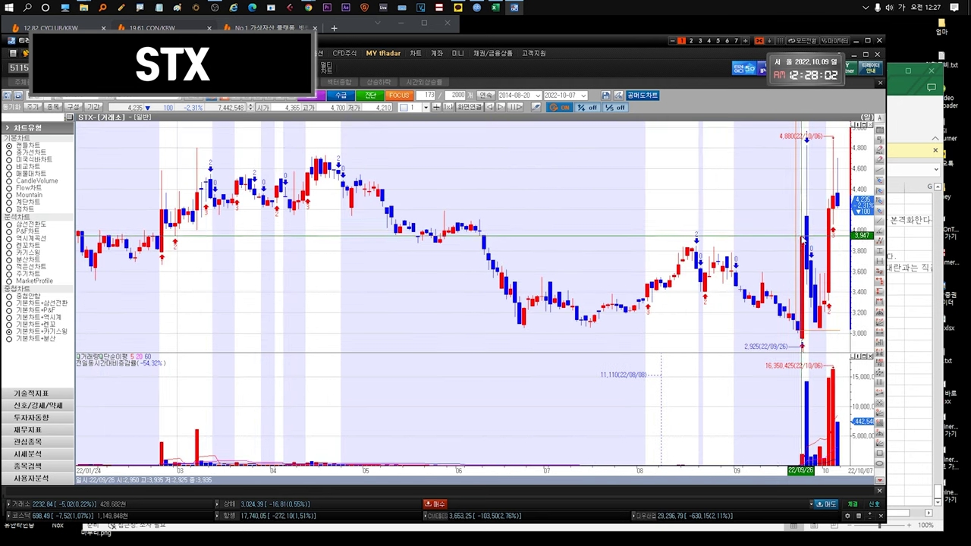
mouse_move(839, 215)
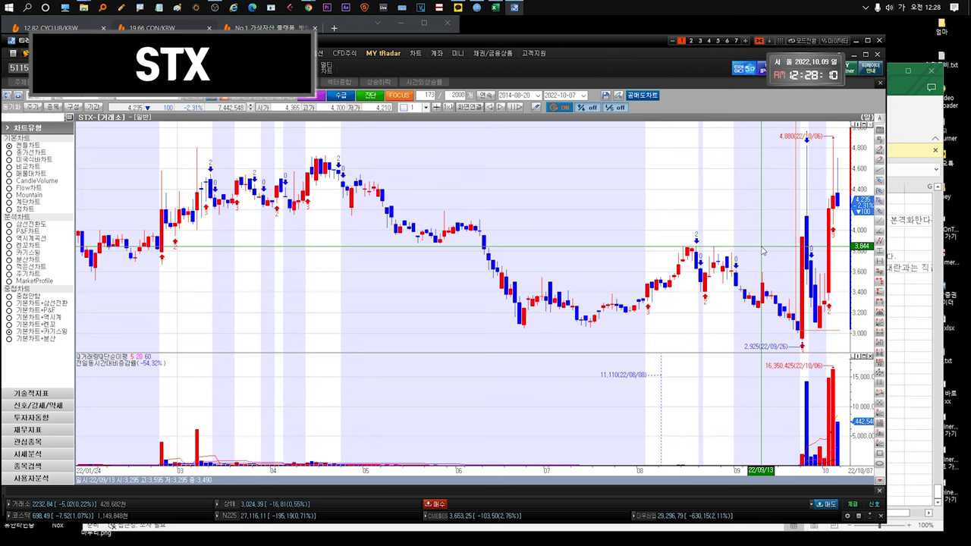
scroll(840, 241, "down", 5)
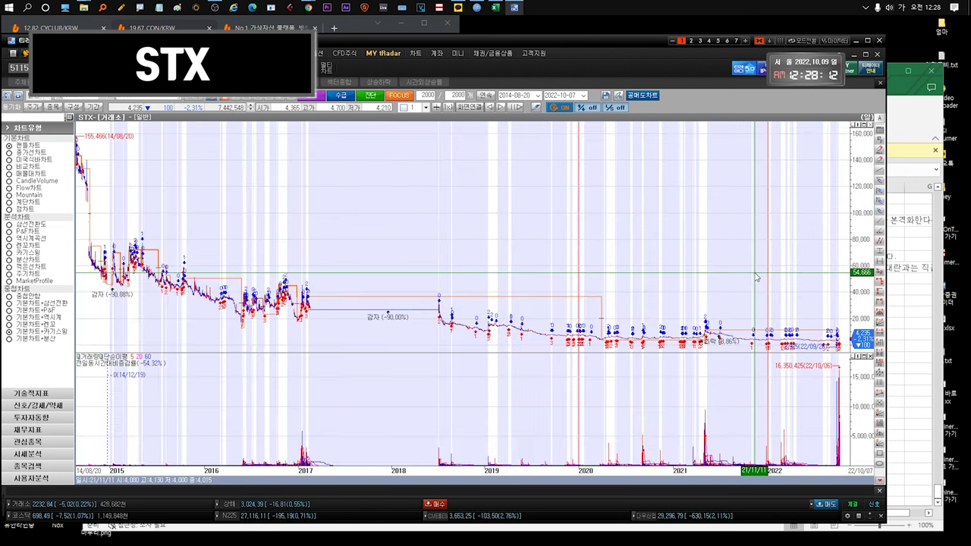